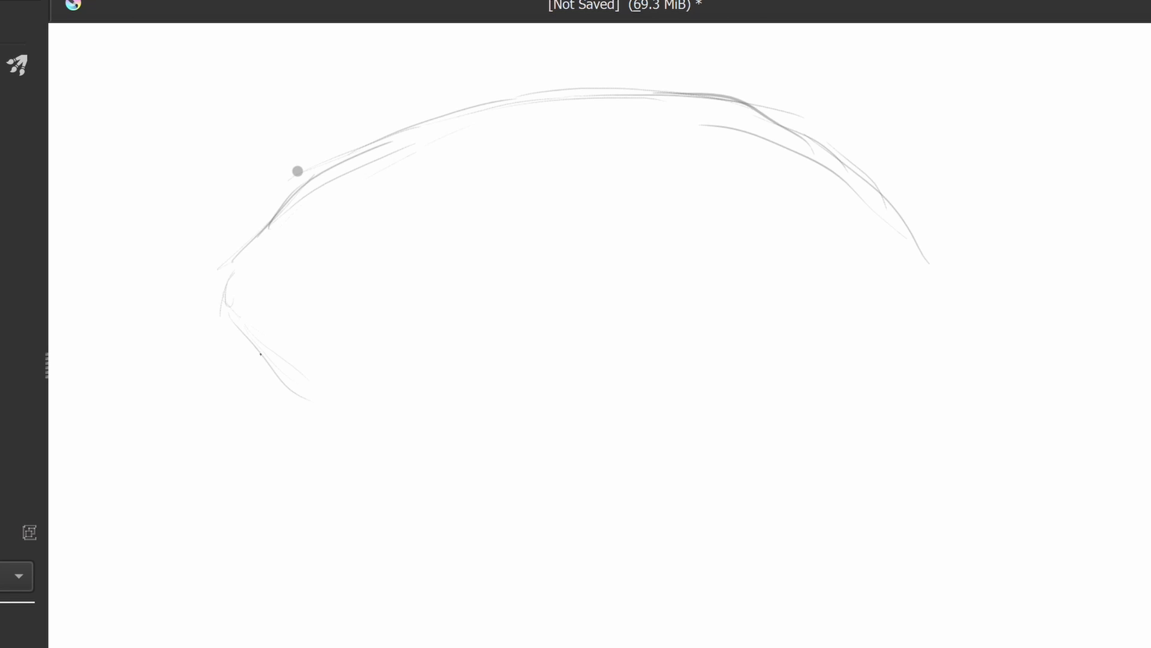
Sketch the wide oval head outline, closing the lower curve and reinforcing both pointed sides with loose strokes
drag(270, 377, 508, 502)
mouse_move(720, 465)
mouse_down()
mouse_move(933, 312)
mouse_move(750, 447)
mouse_up()
drag(391, 463, 600, 477)
drag(929, 281, 849, 405)
drag(881, 162, 928, 263)
drag(226, 285, 427, 125)
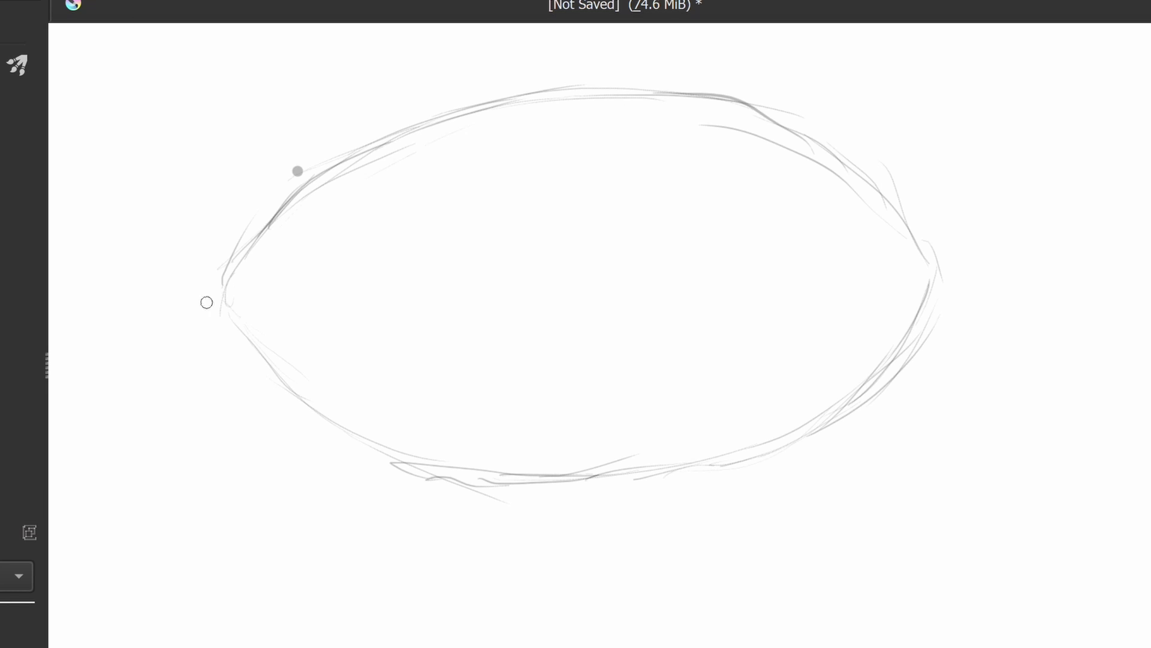
mouse_move(206, 302)
mouse_down()
mouse_move(280, 377)
mouse_move(316, 182)
mouse_move(549, 92)
mouse_move(714, 142)
mouse_move(830, 229)
mouse_move(838, 404)
mouse_move(653, 476)
mouse_move(437, 487)
mouse_up()
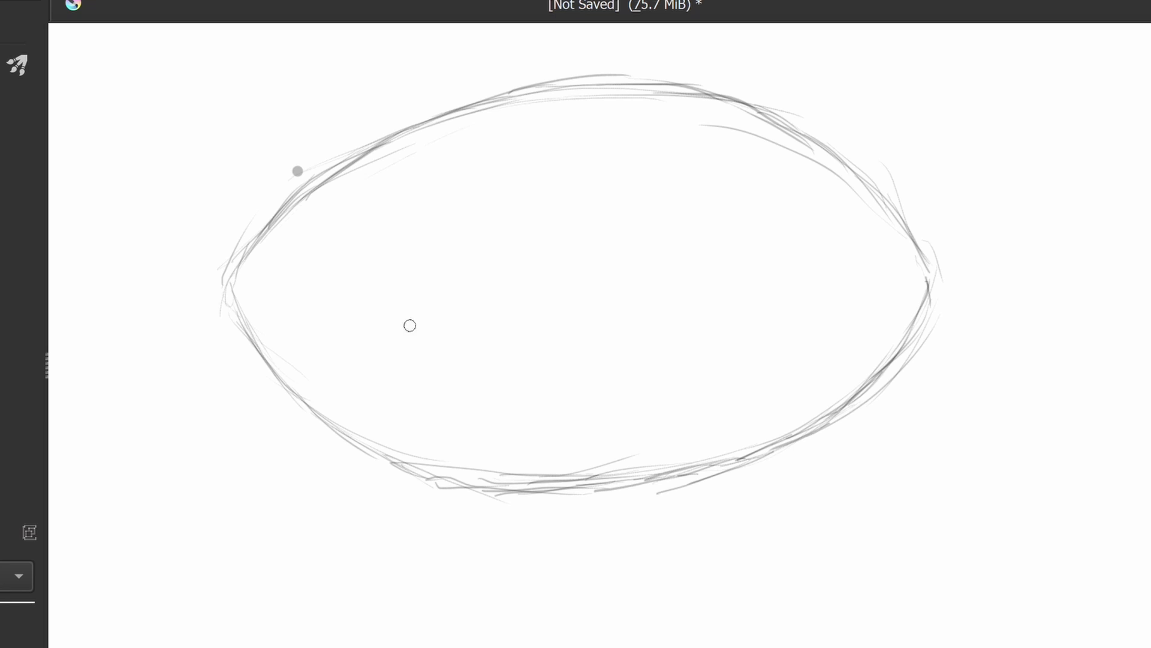
Draw a thick circular outline for the left eye with the Ellipse tool inside the upper half of the oval
drag(416, 179, 379, 265)
key(e)
drag(357, 156, 505, 304)
key(ctrl+z)
drag(364, 177, 498, 316)
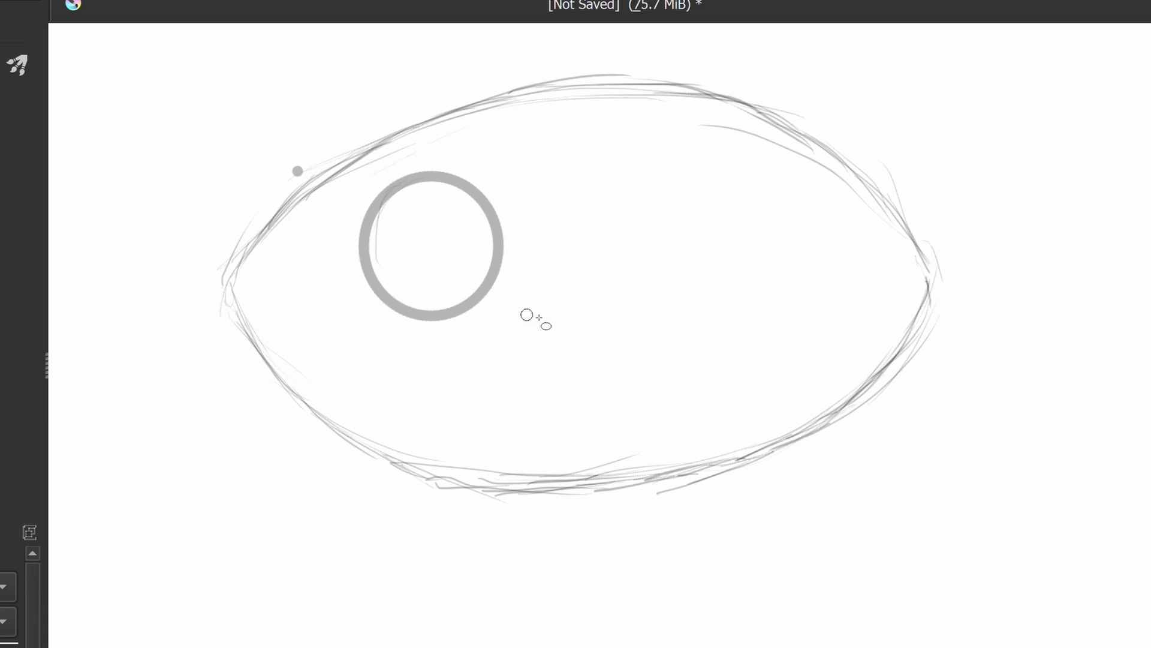
Duplicate the left eye circle and place the copy level with it as the right eye
key(ctrl+t)
mouse_move(637, 178)
mouse_down()
mouse_move(790, 329)
mouse_move(593, 150)
mouse_up()
key(ctrl+r)
key(ctrl+t)
drag(700, 253, 424, 249)
drag(561, 365, 564, 361)
drag(535, 348, 525, 341)
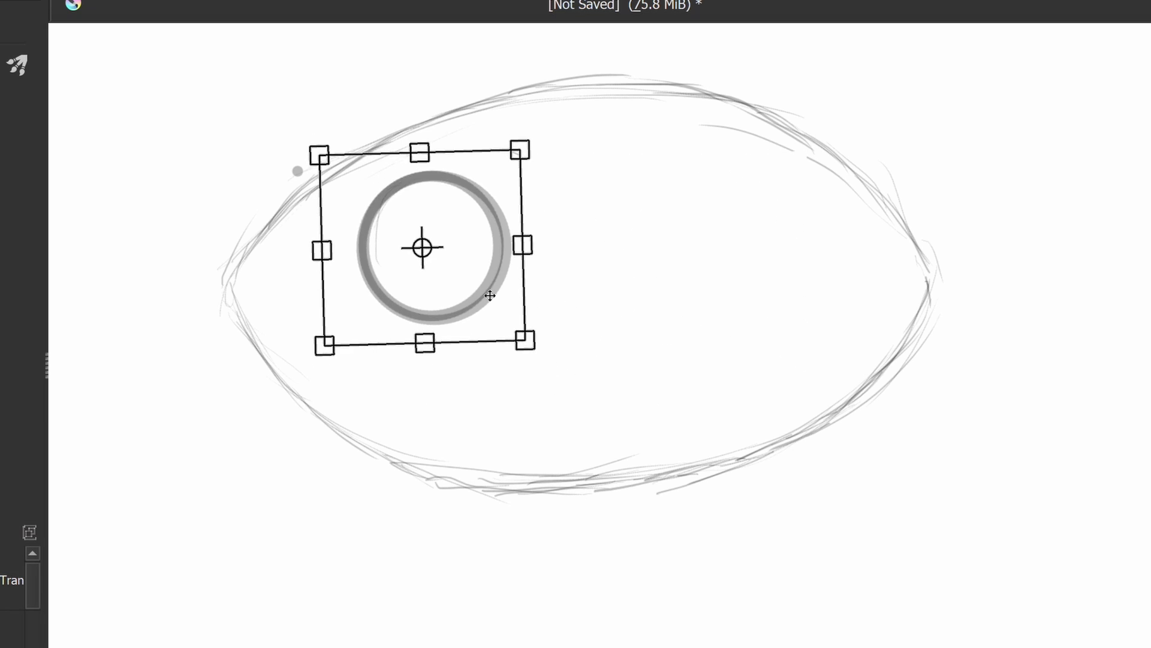
drag(490, 295, 773, 282)
key(Return)
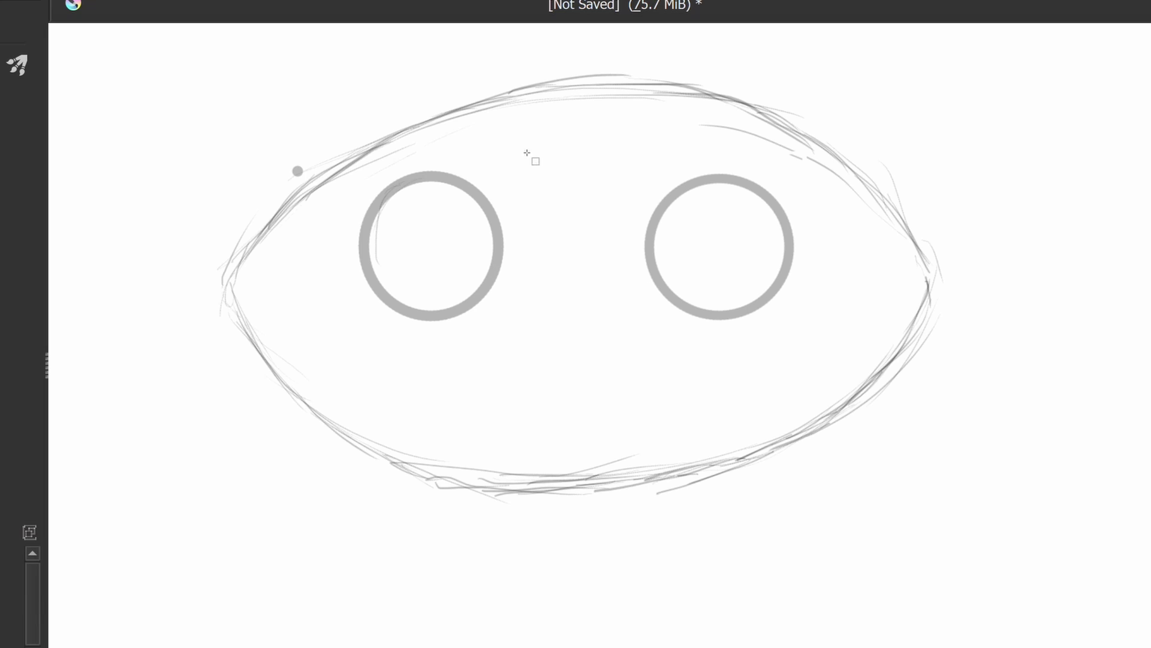
Select the left eye circle and move it slightly inward and down with the Transform tool
drag(545, 150, 350, 351)
key(ctrl+t)
drag(457, 288, 495, 293)
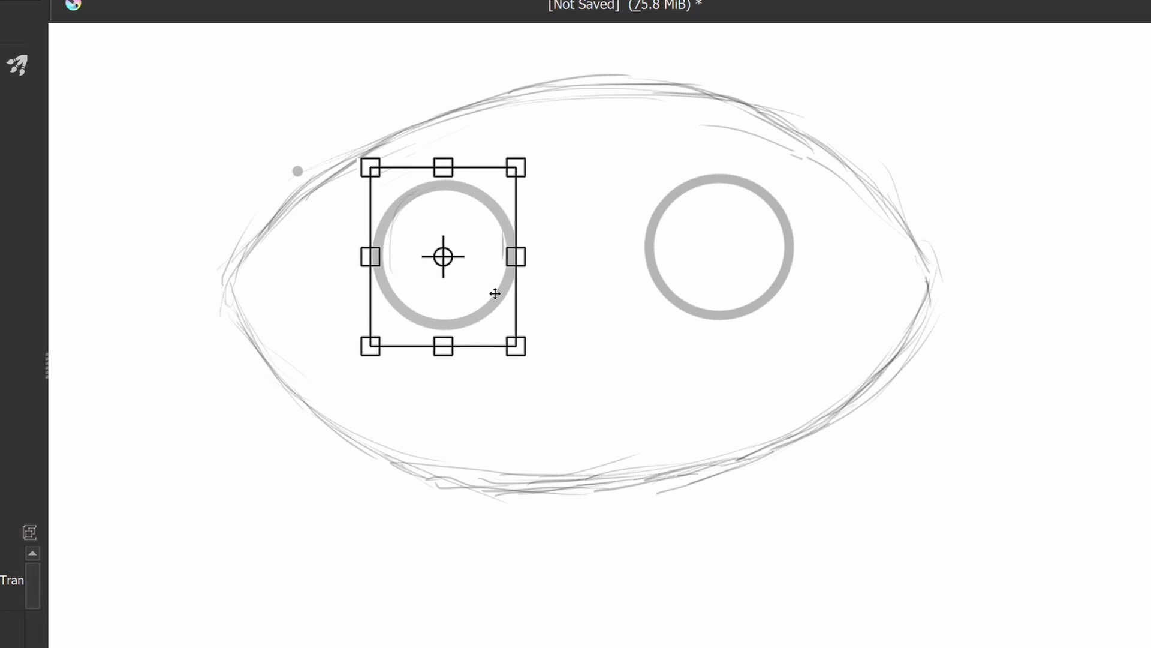
key(b)
key(ctrl+r)
click(187, 333)
key(b)
Sketch a light line under the left eye and reinforce the sides of the head contour
drag(388, 327, 527, 289)
drag(377, 336, 495, 310)
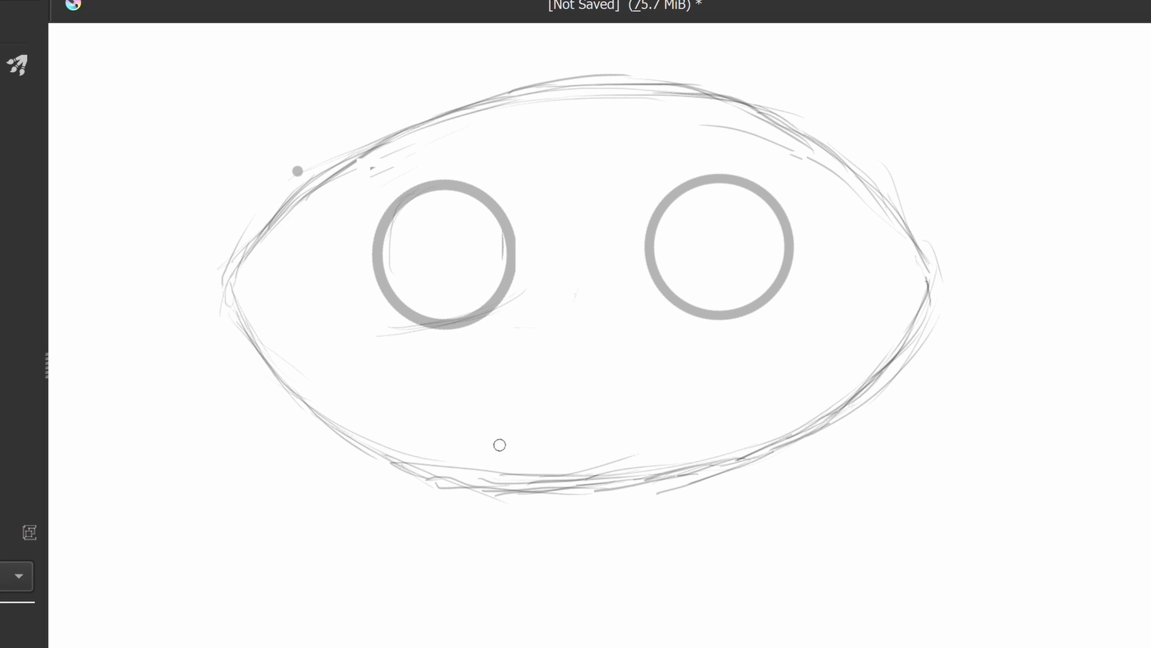
drag(254, 297, 345, 182)
drag(276, 254, 364, 172)
drag(904, 231, 917, 262)
Sketch a small bump between the eyes and continue the wavy line under the right eye to the head's edge
drag(516, 327, 616, 330)
drag(468, 320, 657, 303)
drag(565, 300, 566, 326)
mouse_move(545, 318)
mouse_down()
mouse_move(545, 328)
mouse_move(606, 318)
mouse_up()
mouse_move(580, 276)
mouse_down()
mouse_move(575, 312)
mouse_move(656, 300)
mouse_up()
mouse_move(659, 313)
mouse_down()
mouse_move(948, 270)
mouse_move(857, 359)
mouse_up()
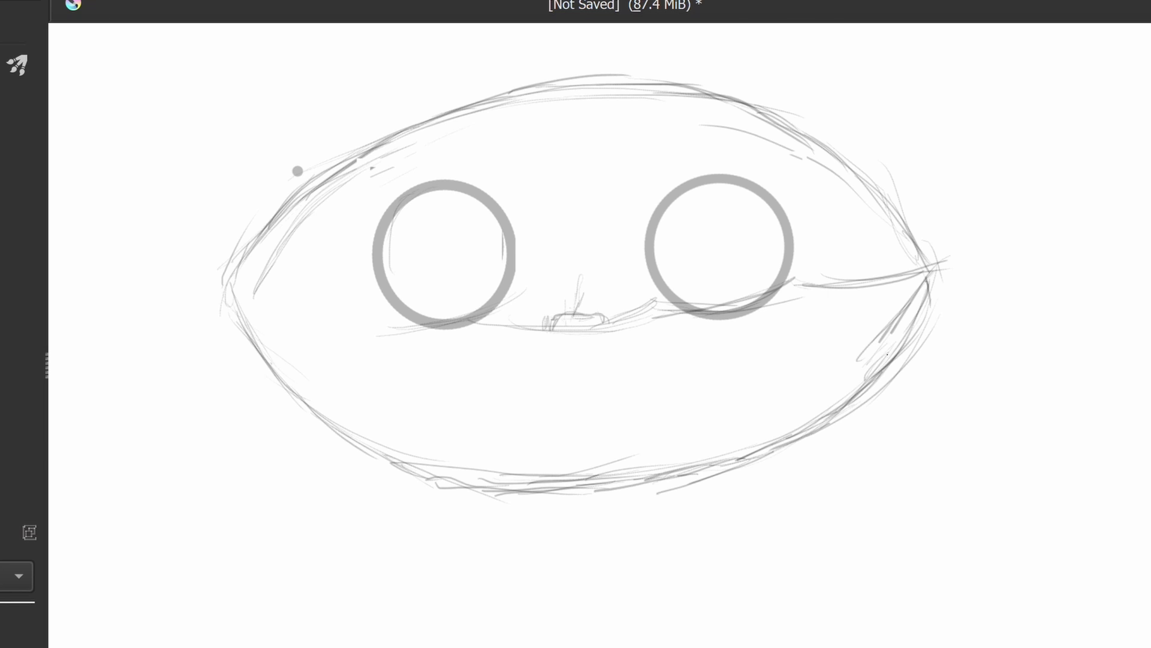
Sketch a long curved line across the lower head, just above its bottom contour
drag(705, 415, 855, 386)
drag(521, 449, 828, 393)
drag(434, 445, 731, 426)
drag(289, 423, 649, 441)
Extend the scalloped line under the left eye out past the head's left side and reinforce its points
drag(446, 320, 670, 292)
drag(379, 352, 451, 315)
drag(298, 308, 439, 304)
drag(316, 328, 421, 299)
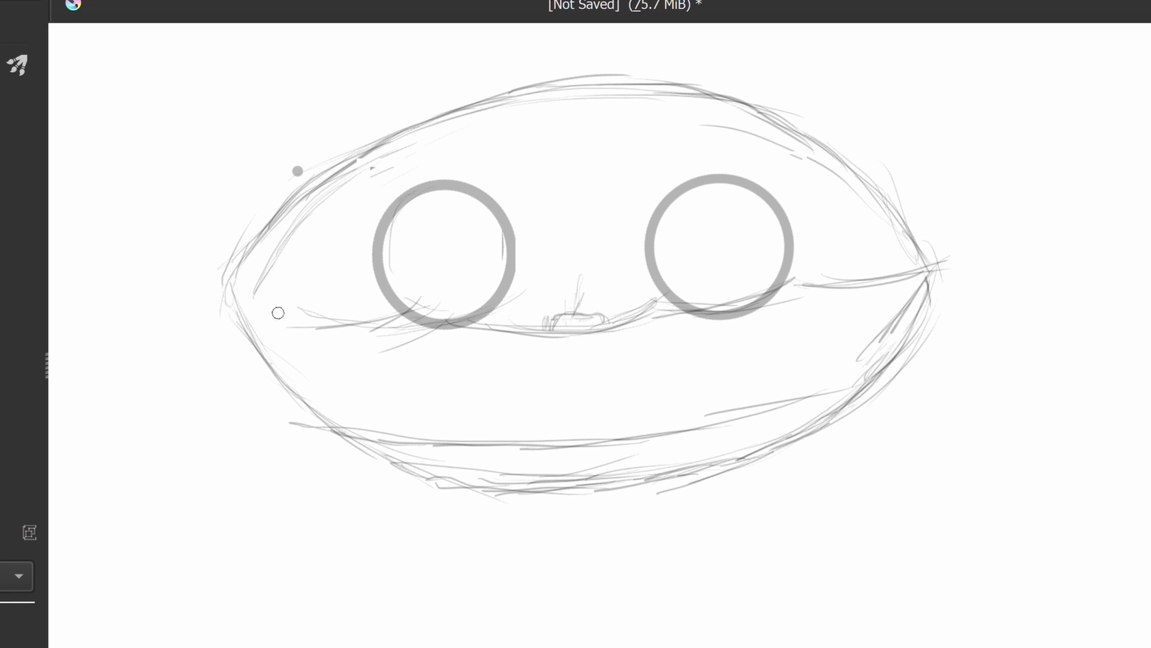
drag(199, 342, 307, 320)
drag(207, 340, 319, 292)
drag(277, 324, 428, 300)
drag(414, 302, 655, 281)
drag(320, 342, 415, 300)
drag(283, 338, 357, 326)
Divide the band below the eyes into panels with curved cross lines and add the rightmost scallop
mouse_move(207, 342)
mouse_down()
mouse_move(298, 310)
mouse_move(339, 417)
mouse_up()
drag(420, 315, 469, 440)
drag(662, 309, 634, 423)
drag(654, 324, 613, 408)
drag(801, 287, 741, 397)
drag(960, 266, 866, 380)
drag(803, 291, 933, 303)
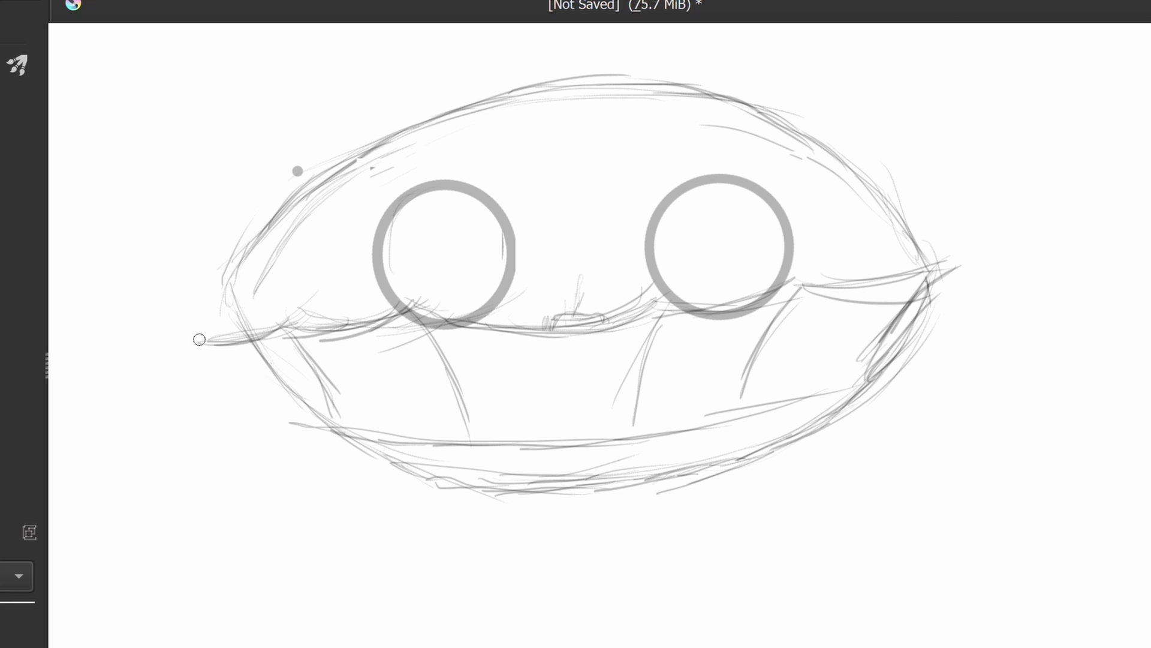
Sketch the band's slanted left edge and redraw the inner dome contour on both sides
drag(199, 333, 268, 401)
drag(220, 353, 278, 418)
drag(225, 331, 384, 163)
drag(241, 330, 538, 99)
drag(834, 154, 905, 281)
drag(841, 189, 890, 264)
Add a double rim along the bottom of the band and strengthen the panel dividers on its right half
drag(276, 413, 274, 438)
mouse_move(265, 433)
mouse_down()
mouse_move(520, 462)
mouse_move(723, 446)
mouse_up()
drag(654, 450, 870, 387)
drag(604, 436, 871, 379)
drag(771, 346, 732, 410)
drag(667, 314, 623, 417)
drag(690, 319, 614, 444)
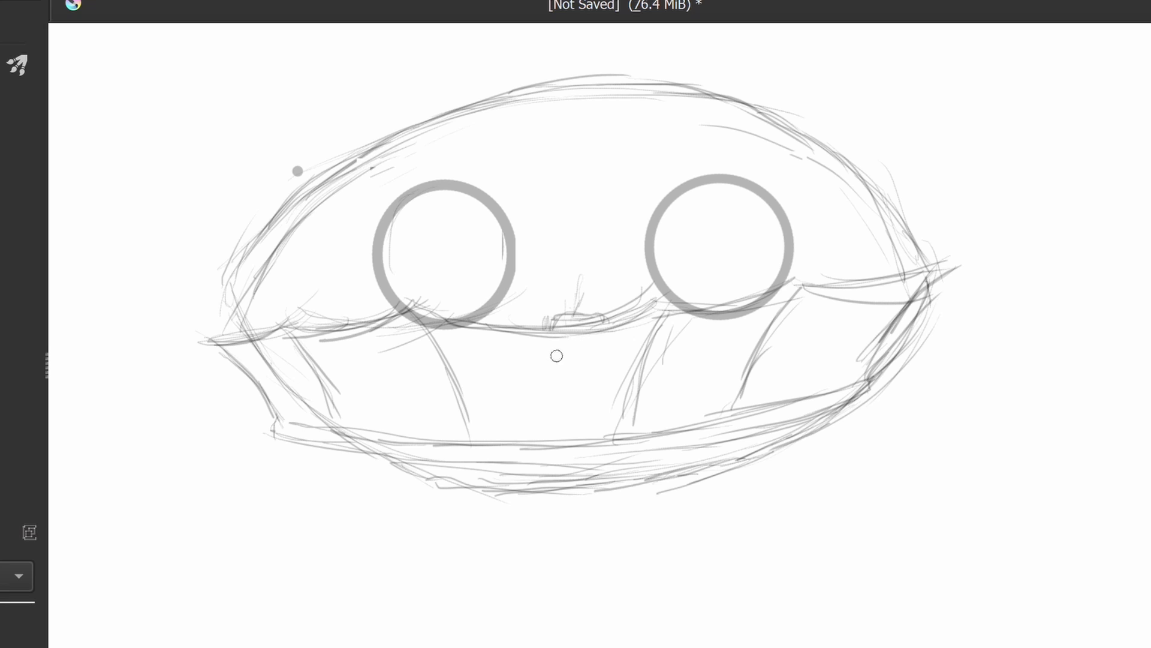
Sketch a scalloped, pointed fringe hanging below the rim, with slanted edges at both ends
mouse_move(277, 446)
mouse_down()
mouse_move(498, 466)
mouse_move(811, 423)
mouse_move(261, 533)
mouse_up()
drag(267, 527, 372, 570)
drag(859, 416, 893, 482)
drag(429, 480, 389, 579)
mouse_move(375, 582)
mouse_down()
mouse_move(566, 612)
mouse_move(743, 560)
mouse_up()
drag(747, 558, 912, 492)
drag(390, 579, 566, 609)
drag(575, 599, 762, 558)
Draw ribs from the rim to the fringe's points and reinforce the fringe's outer edges
drag(736, 462, 761, 561)
drag(561, 498, 564, 606)
drag(447, 486, 393, 579)
drag(294, 447, 249, 529)
drag(251, 525, 394, 544)
mouse_move(270, 440)
mouse_down()
mouse_move(433, 481)
mouse_move(262, 535)
mouse_up()
drag(845, 405, 898, 493)
drag(888, 486, 757, 573)
Strengthen the dome's left edge and remove the stray dot and loose strokes outside it
drag(335, 190, 244, 321)
click(297, 171)
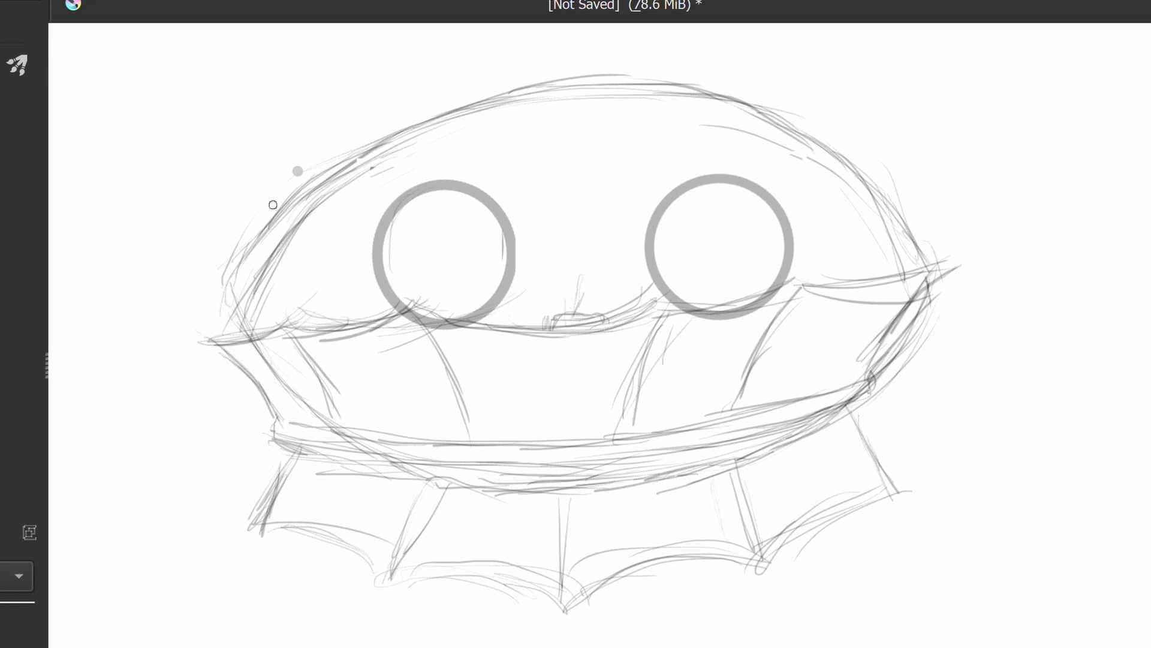
key(ctrl+z)
key(ctrl+z)
key(ctrl+z)
key(ctrl+z)
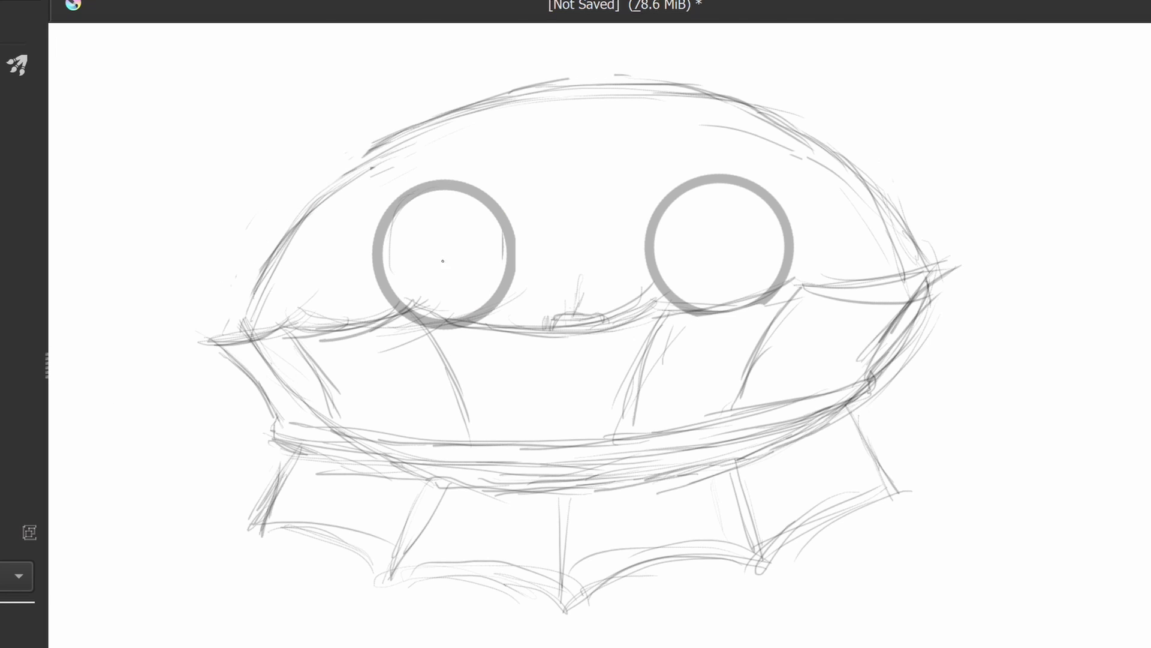
Draw small pupils in both eye circles and small block shapes along the scalloped upper edge of the band
drag(440, 258, 441, 262)
drag(718, 254, 722, 257)
drag(337, 324, 364, 324)
drag(243, 339, 267, 326)
drag(699, 309, 729, 309)
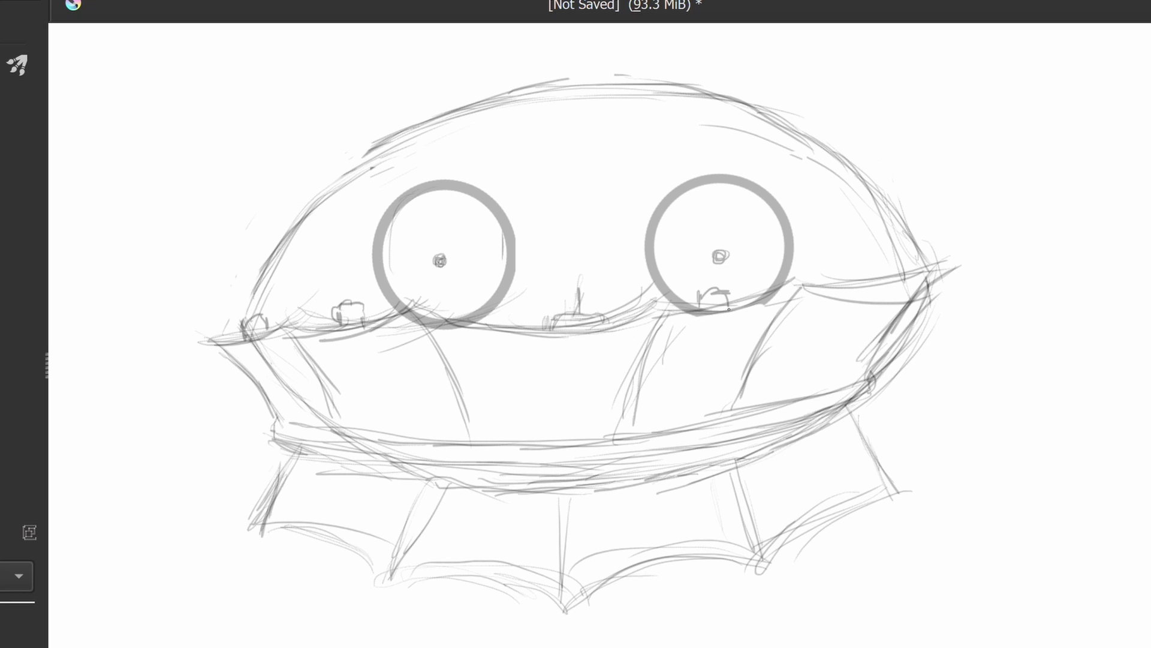
drag(846, 281, 880, 265)
drag(549, 338, 597, 317)
Thicken the fringe's inner ribs with parallel strokes from the rim to the points
drag(438, 488, 393, 581)
drag(482, 489, 475, 536)
drag(419, 501, 382, 575)
drag(557, 498, 564, 605)
drag(578, 480, 576, 591)
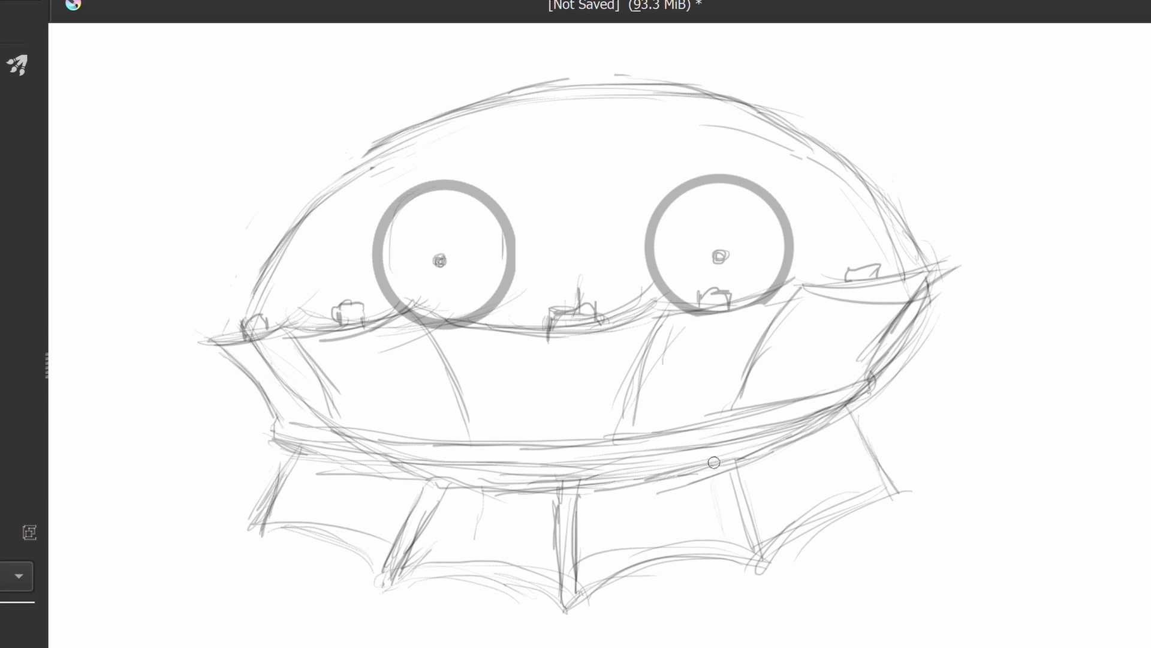
drag(714, 461, 742, 556)
Double the panel dividers of the upper band with additional curved strokes
drag(768, 317, 713, 409)
drag(645, 321, 606, 397)
drag(426, 305, 473, 427)
drag(294, 333, 347, 413)
Sketch a tall side plate against the left end of the band and connect it to the fringe
mouse_move(209, 347)
mouse_down()
mouse_move(233, 479)
mouse_move(267, 482)
mouse_up()
drag(279, 444, 276, 486)
drag(210, 318, 211, 508)
drag(222, 332, 239, 261)
Add accent strokes above the left eye and reinforce the dome's top and side contours
drag(420, 162, 372, 192)
drag(377, 153, 264, 330)
drag(827, 147, 918, 255)
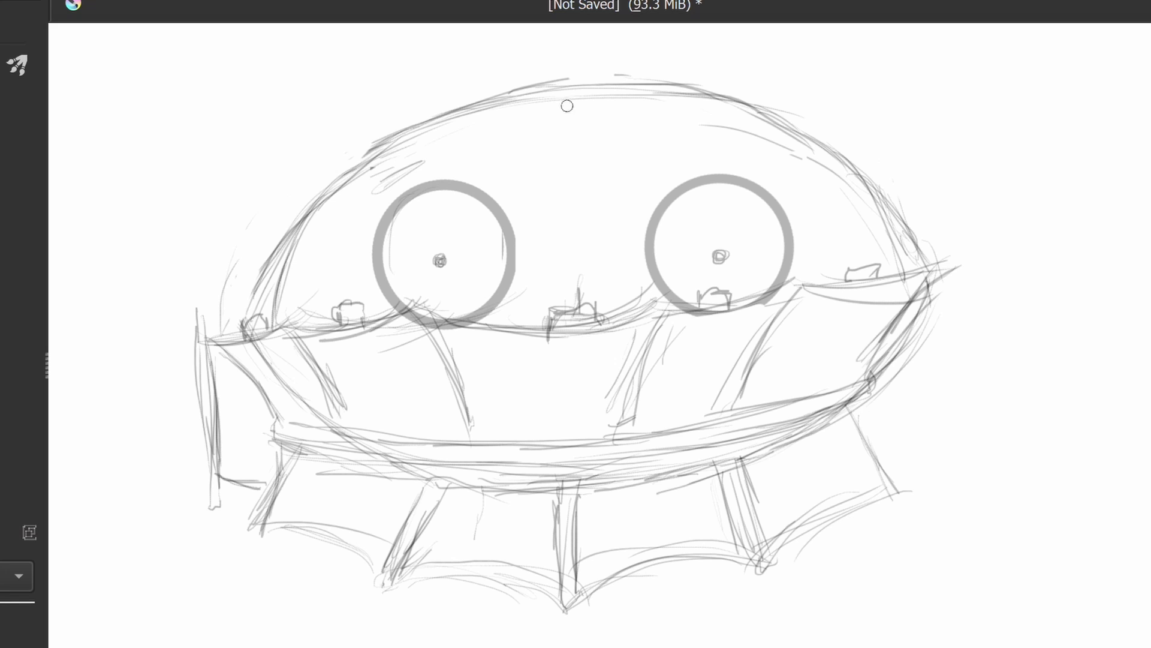
drag(539, 82, 682, 94)
drag(402, 142, 277, 323)
drag(814, 138, 911, 247)
Mark the band's right corner and reinforce its right edge and the fringe's rightmost rib
drag(951, 284, 938, 298)
drag(849, 407, 880, 489)
drag(855, 415, 885, 495)
drag(931, 277, 880, 367)
Redraw the dome's upper right contour further inward and erase the loose strokes outside it
drag(733, 97, 853, 213)
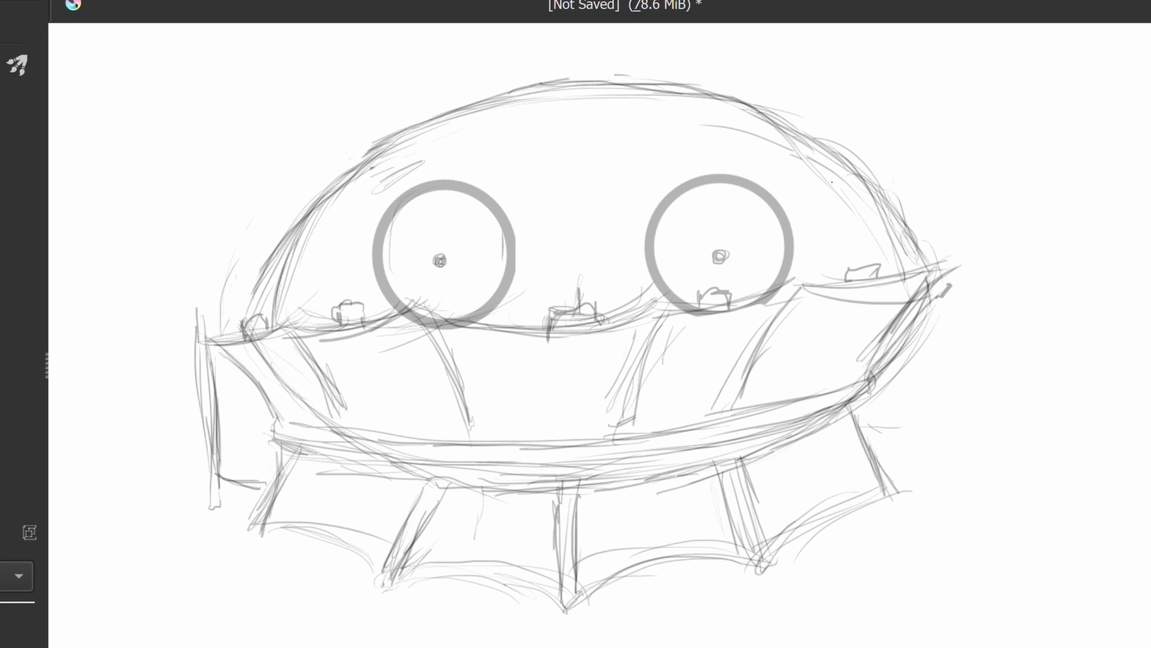
drag(780, 129, 885, 282)
drag(632, 84, 760, 123)
drag(701, 101, 789, 141)
mouse_move(594, 78)
mouse_down()
mouse_move(803, 150)
mouse_move(944, 281)
mouse_up()
key(e)
drag(821, 150, 726, 96)
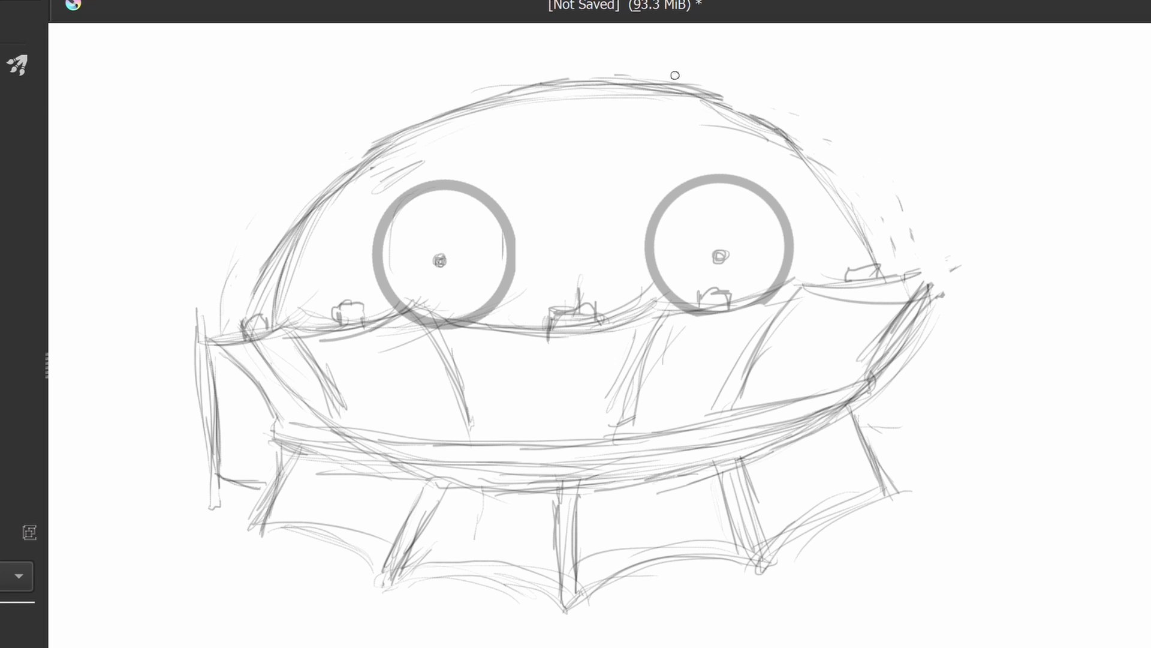
Reinforce both ends of the band and add slanted accent strokes above the right eye
drag(945, 279, 873, 360)
drag(216, 333, 378, 416)
drag(714, 135, 789, 195)
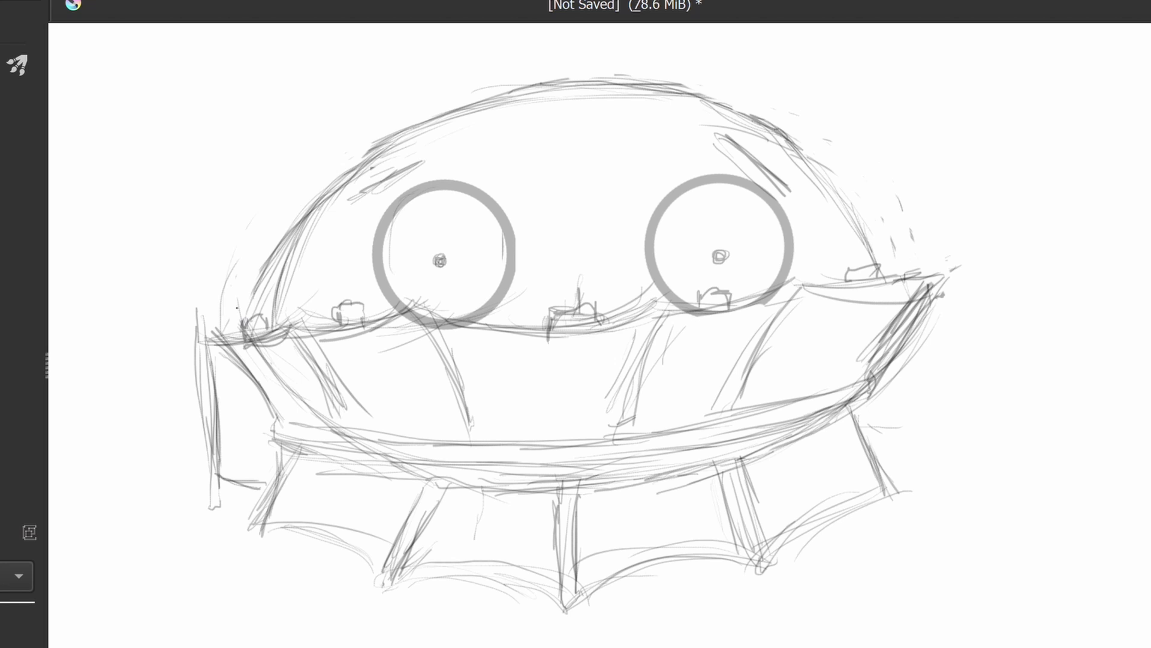
Sketch a second, larger contour around the dome to form a thick outer shell
mouse_move(219, 327)
mouse_down()
mouse_move(270, 264)
mouse_move(297, 141)
mouse_up()
mouse_move(243, 270)
mouse_down()
mouse_move(835, 126)
mouse_move(915, 276)
mouse_up()
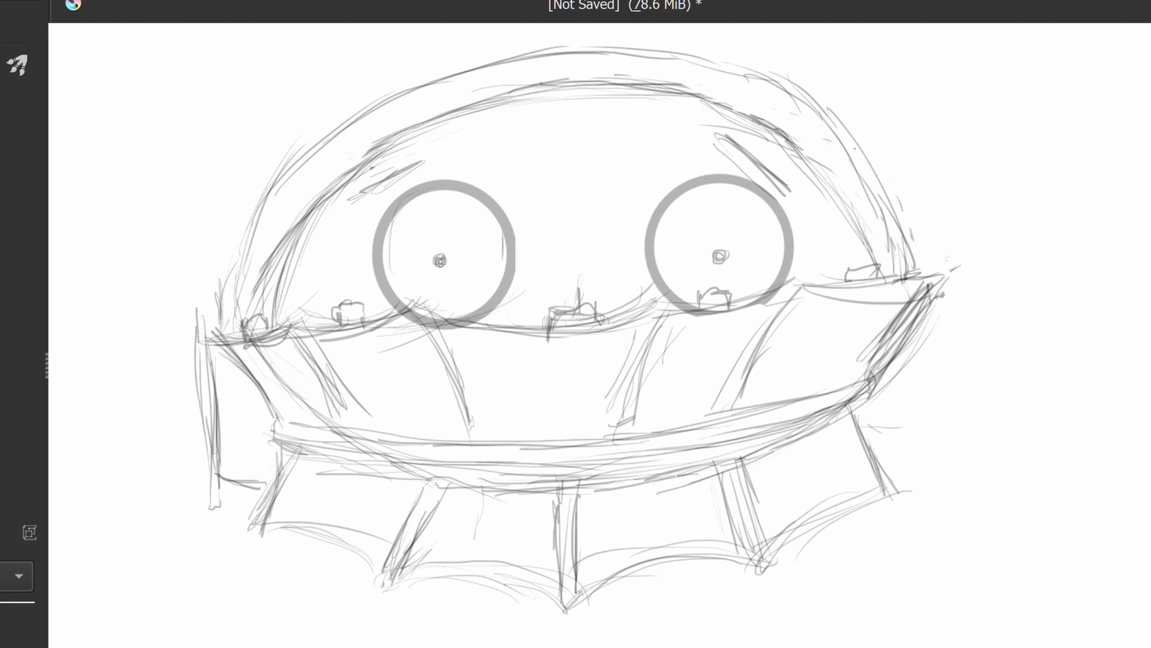
drag(625, 66, 798, 111)
Sketch a mechanical side piece on the head's right, with a connecting block, tall plate and outer cap
drag(899, 218, 951, 220)
drag(970, 223, 960, 386)
drag(873, 398, 941, 397)
drag(968, 255, 957, 422)
mouse_move(949, 227)
mouse_down()
mouse_move(967, 187)
mouse_move(962, 418)
mouse_up()
drag(959, 363, 1011, 289)
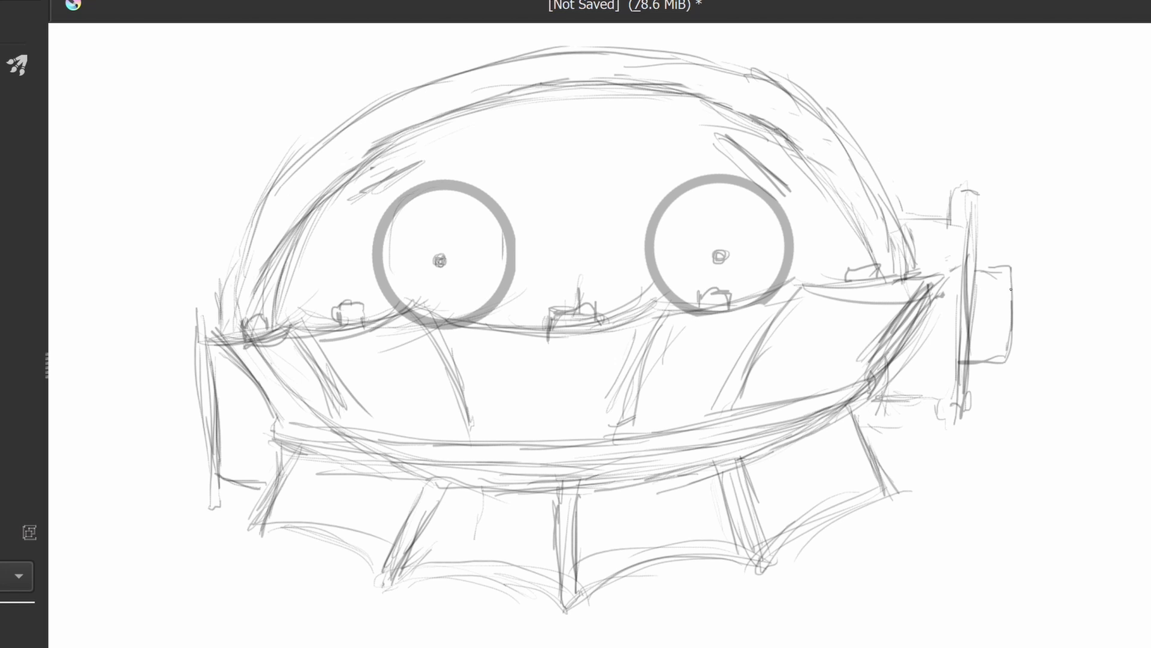
Sketch the matching side piece on the head's left, with a raised block, outer plate and rounded knob
drag(195, 324, 237, 277)
drag(239, 300, 239, 354)
drag(198, 316, 178, 441)
drag(179, 441, 221, 442)
drag(174, 351, 180, 387)
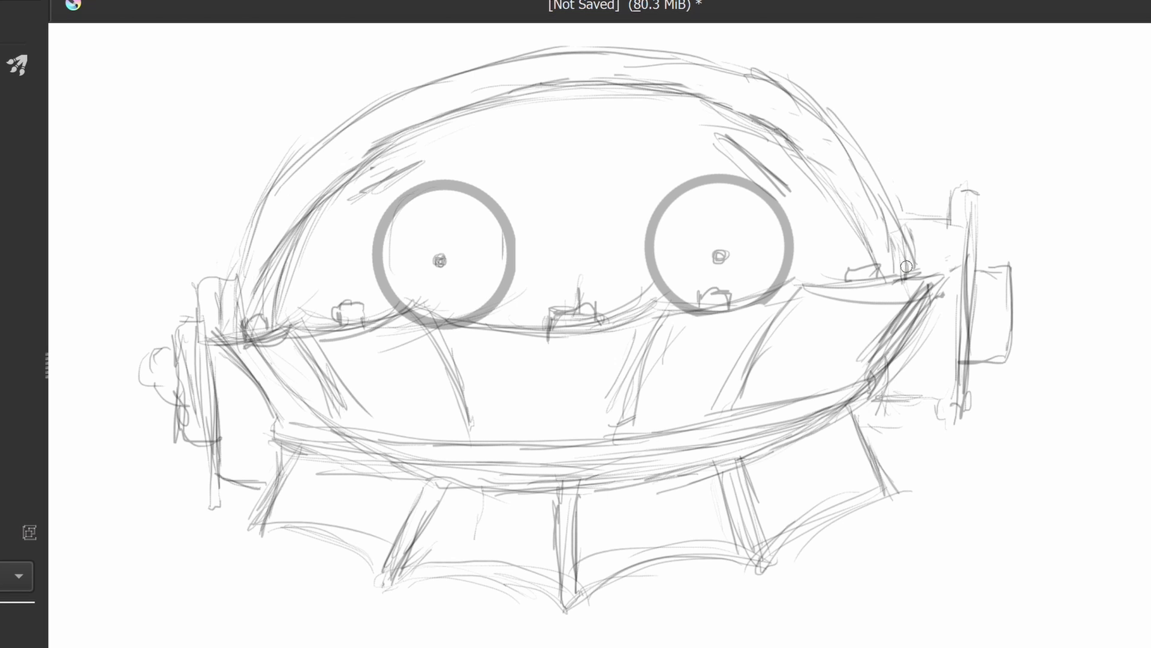
Sketch the segmented base of a vertical post on the right side piece and reinforce the shell's left contour
drag(909, 180, 913, 224)
drag(904, 130, 907, 207)
drag(895, 129, 953, 130)
drag(946, 140, 949, 221)
mouse_move(282, 148)
mouse_down()
mouse_move(325, 149)
mouse_move(257, 300)
mouse_up()
Sketch small raised studs along the upper left edge of the dome's outer shell
drag(373, 101, 393, 73)
drag(403, 64, 414, 86)
drag(490, 59, 535, 53)
mouse_move(602, 47)
mouse_down()
mouse_move(619, 28)
mouse_move(631, 45)
mouse_up()
Extend the right post upward and bend it into an elbow pipe above the dome
scroll(576, 234, down, 1)
drag(527, 71, 596, 167)
drag(903, 220, 906, 247)
mouse_move(904, 220)
mouse_down()
mouse_move(928, 248)
mouse_move(903, 180)
mouse_up()
drag(831, 135, 908, 119)
drag(909, 120, 917, 228)
drag(924, 155, 927, 225)
Sketch the inner and outer contours of a rounded frame bar running over the dome and down its left side
mouse_move(840, 127)
mouse_down()
mouse_move(501, 153)
mouse_move(375, 198)
mouse_up()
drag(390, 186, 375, 367)
drag(355, 276, 351, 366)
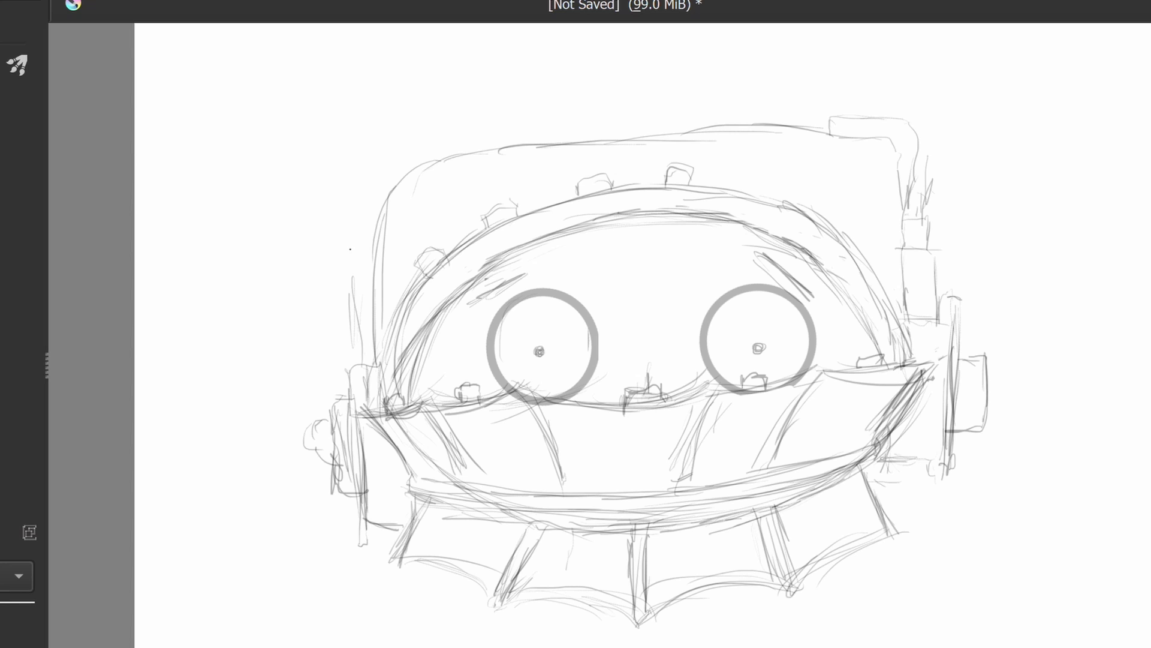
drag(353, 195, 360, 293)
drag(362, 237, 456, 130)
drag(396, 139, 821, 110)
Sketch a capsule with a base block outside the frame's left bar and two slanted struts joining frame and shell
drag(321, 333, 363, 359)
mouse_move(311, 324)
mouse_down()
mouse_move(319, 272)
mouse_move(351, 269)
mouse_up()
drag(373, 244, 501, 208)
drag(393, 250, 486, 235)
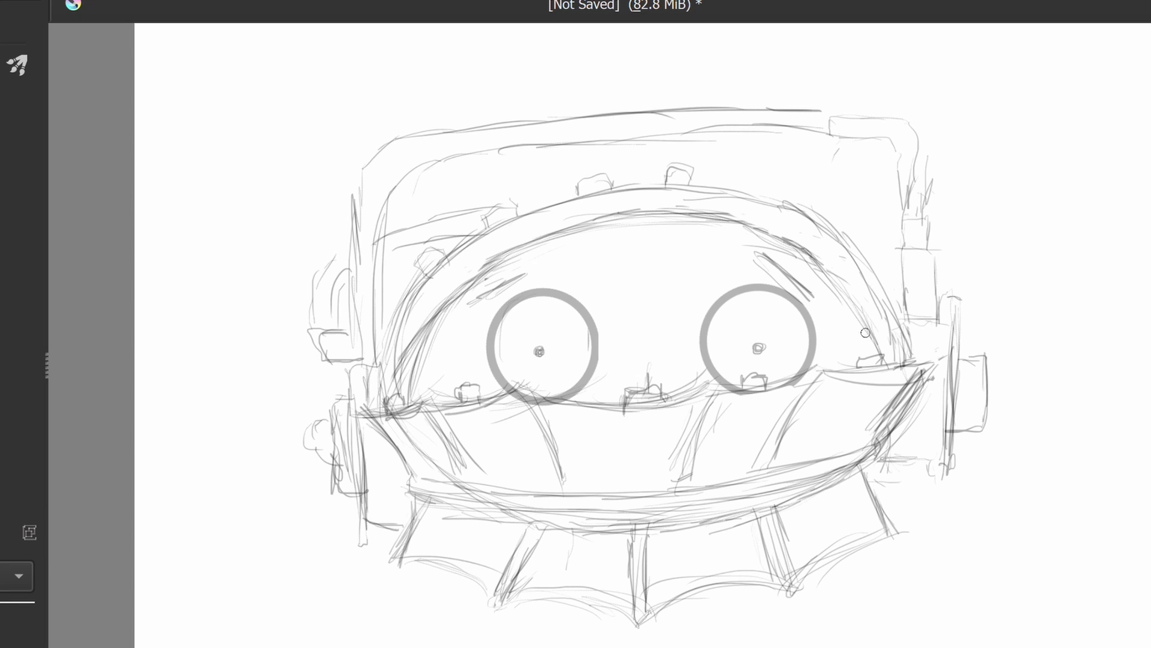
Add detail strokes to both side pieces and a small connector block beneath the right one
drag(836, 279, 872, 346)
drag(901, 446, 904, 496)
mouse_move(869, 491)
mouse_down()
mouse_move(901, 493)
mouse_move(901, 481)
mouse_up()
drag(992, 375, 988, 415)
drag(945, 301, 950, 384)
drag(367, 520, 414, 521)
Add second fold lines to the band's panels and extra rib and edge strokes to the scalloped fringe
mouse_move(443, 419)
mouse_down()
mouse_move(486, 478)
mouse_move(469, 480)
mouse_up()
drag(449, 505, 411, 559)
drag(873, 508, 881, 519)
drag(763, 397, 757, 467)
drag(836, 399, 845, 409)
drag(864, 388, 857, 445)
drag(675, 427, 669, 470)
mouse_move(498, 418)
mouse_down()
mouse_move(468, 484)
mouse_move(374, 566)
mouse_up()
drag(388, 564, 426, 570)
drag(427, 566, 486, 601)
drag(700, 402, 680, 481)
Sketch a brow stroke above the right eye, a short nose line and a curved wrinkle beside the left eye
drag(583, 410, 660, 412)
drag(739, 261, 776, 284)
drag(618, 312, 616, 336)
drag(470, 341, 475, 385)
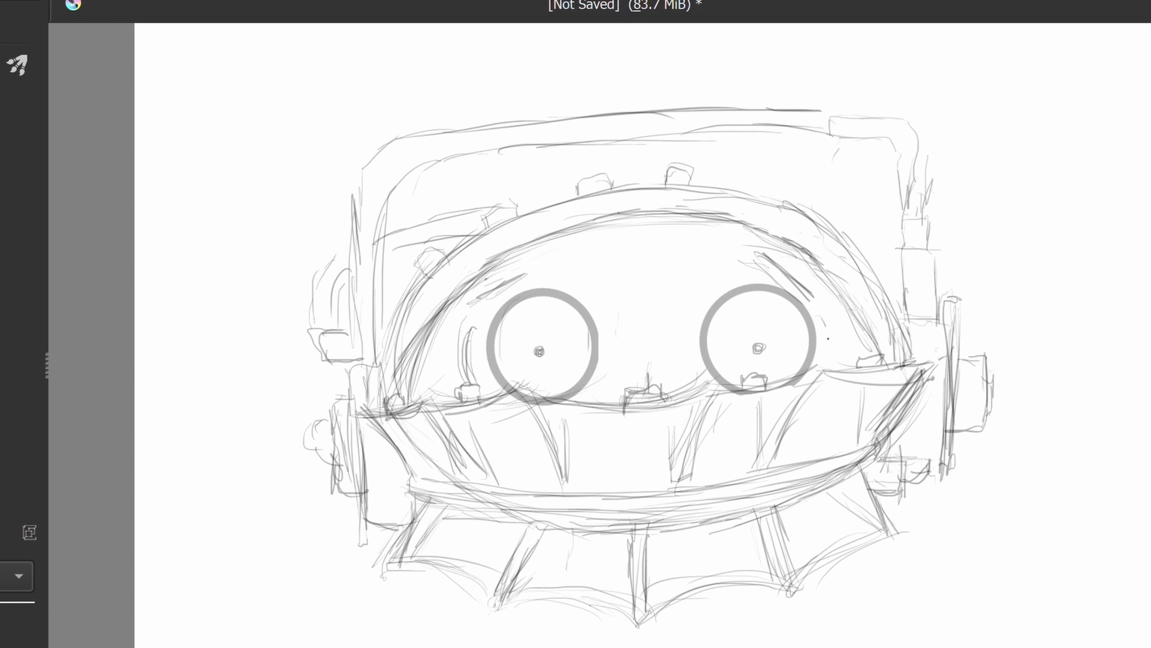
Select the whole head sketch and move it higher on the canvas with the Transform tool
key(ctrl+r)
scroll(537, 635, down, 1)
mouse_move(290, 149)
mouse_down()
mouse_move(982, 647)
mouse_move(406, 231)
mouse_up()
key(ctrl+t)
drag(635, 488, 621, 298)
key(Return)
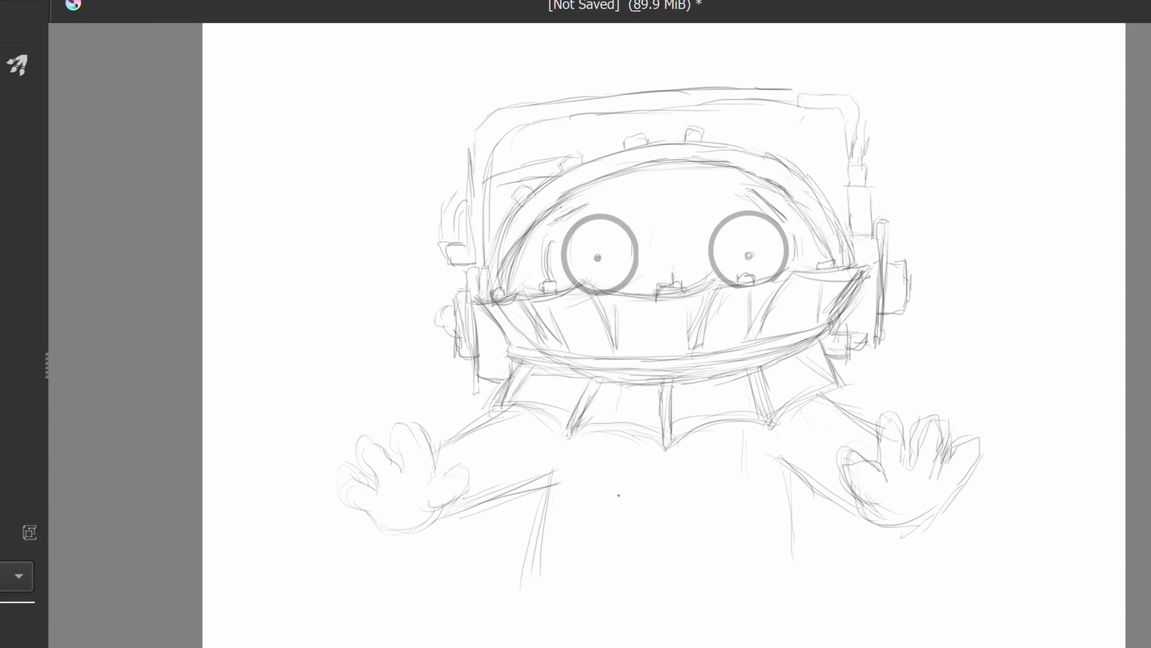
Sketch overalls below the fringe, with straps, round buttons, a bib line and the torso's side contours
drag(619, 495, 742, 490)
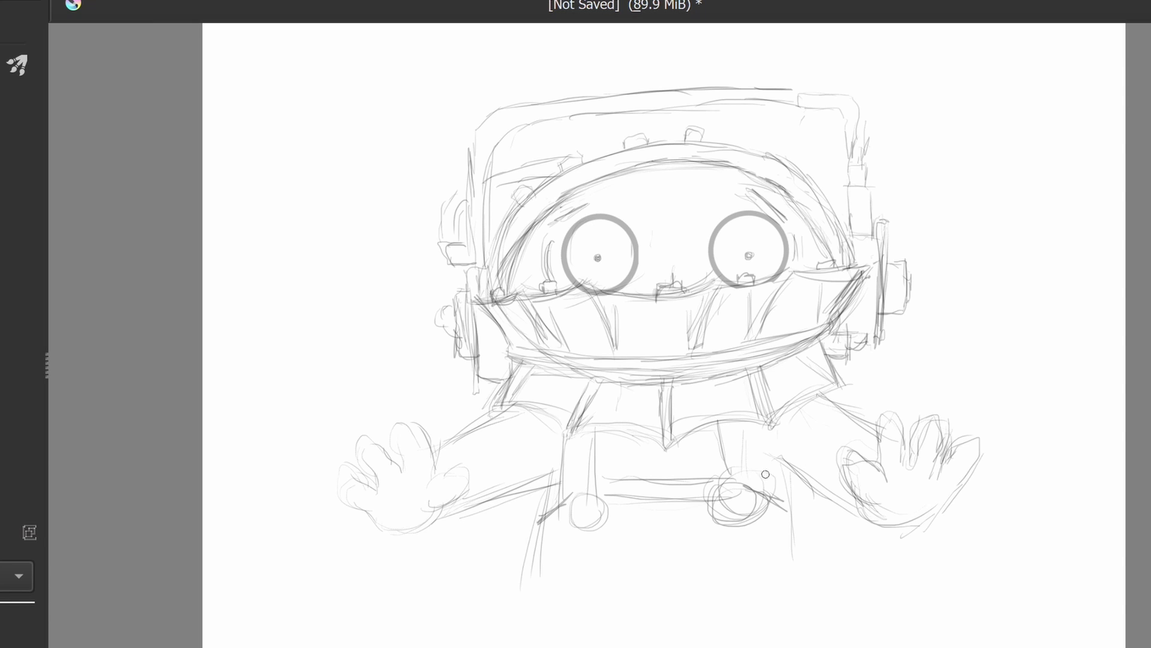
drag(779, 436, 807, 586)
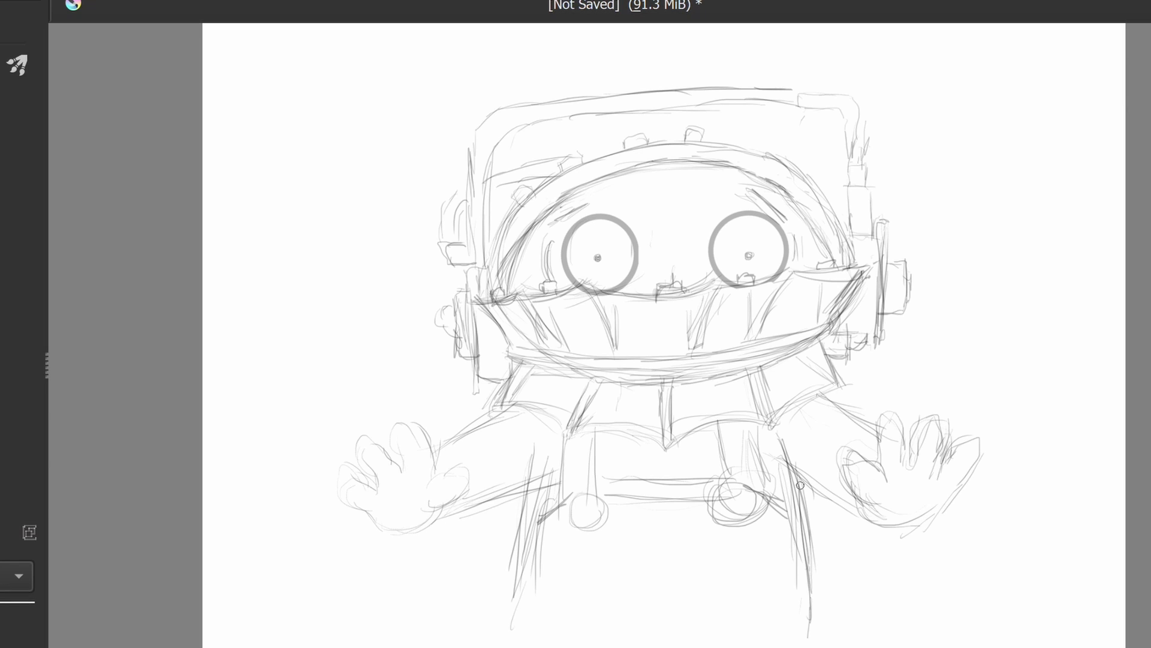
drag(777, 438, 781, 593)
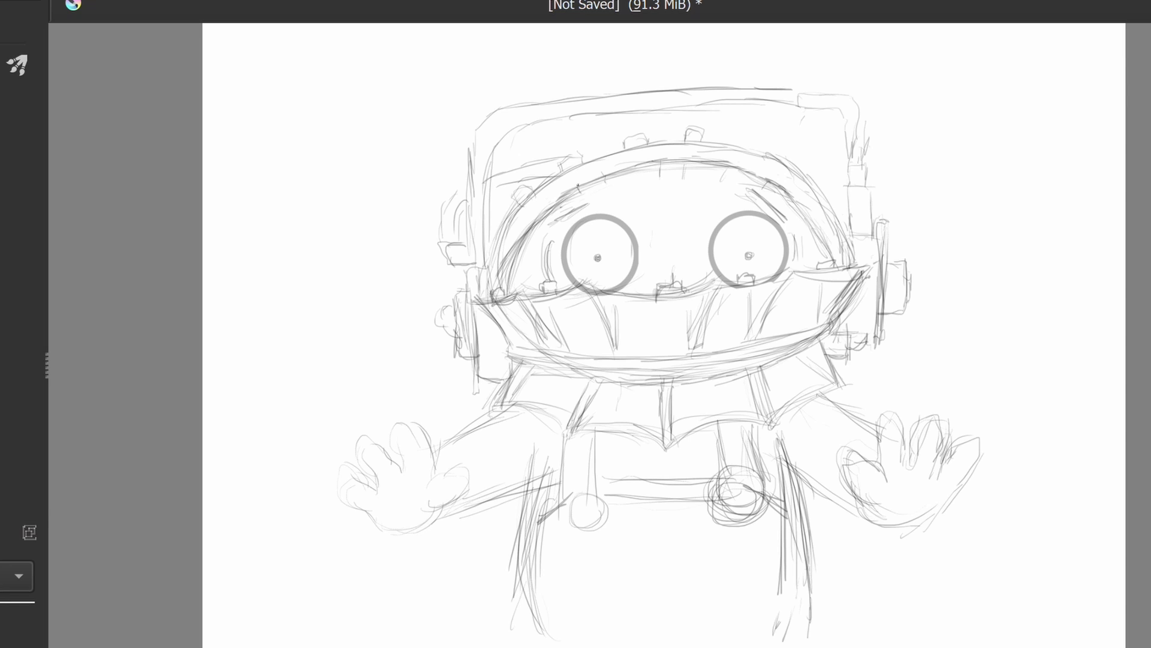
Choose a brush and a pale peach skin colour and start filling the face area left of the left eye
right_click(389, 345)
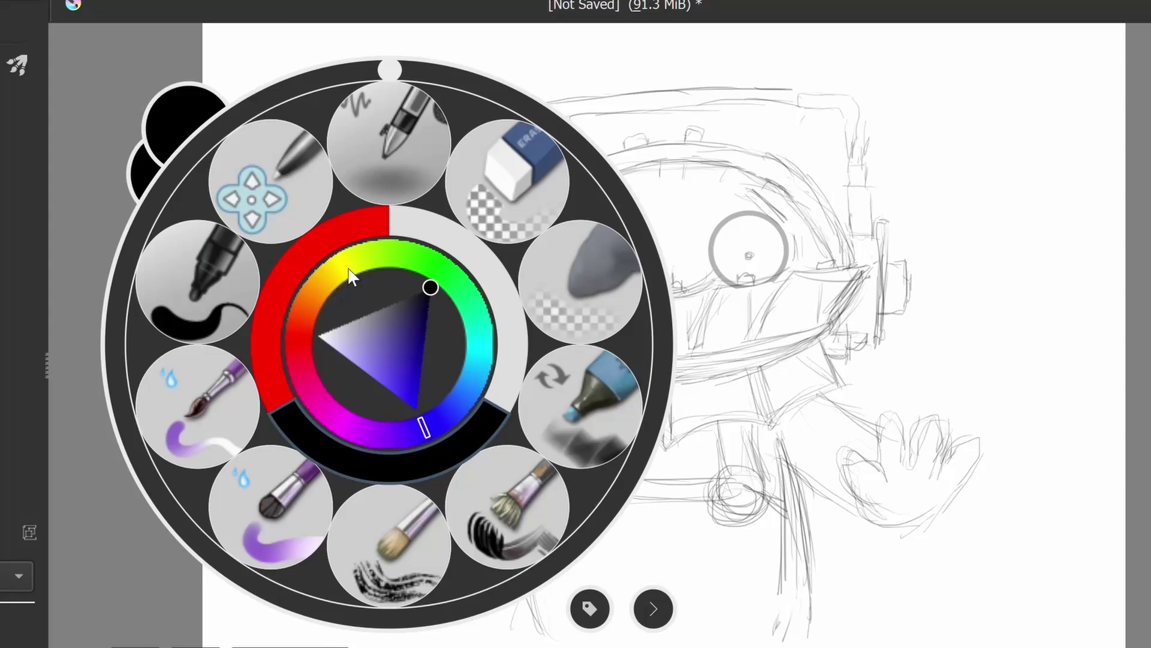
click(326, 241)
right_click(369, 345)
click(288, 302)
click(401, 318)
right_click(488, 181)
scroll(508, 171, up, 2)
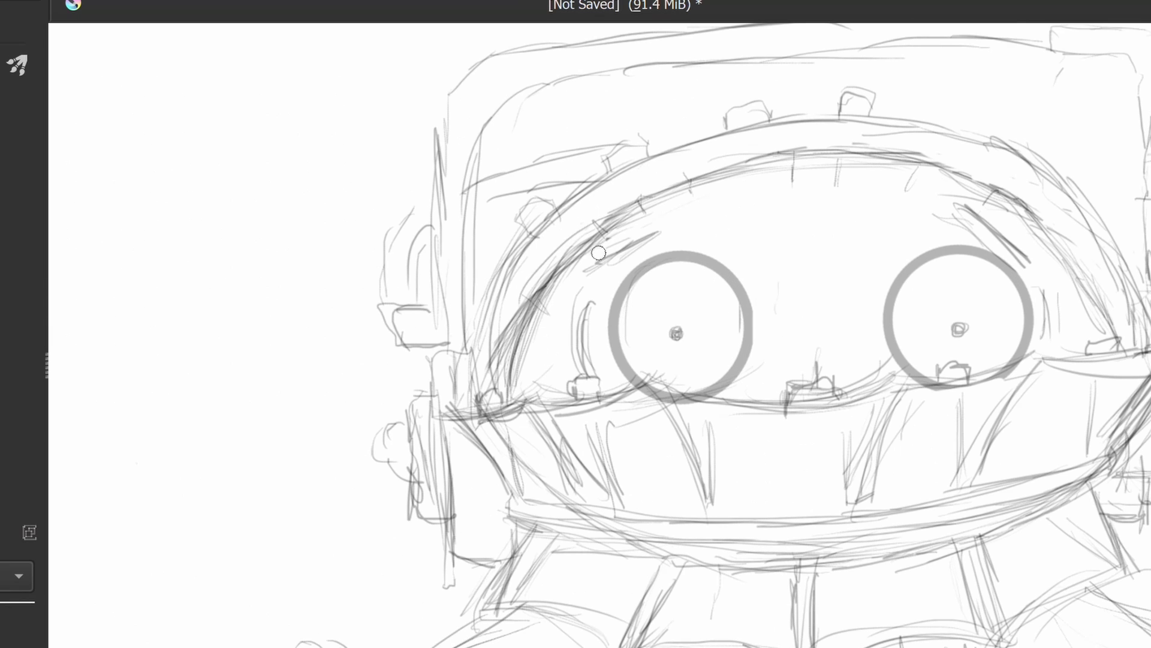
right_click(596, 344)
mouse_move(613, 272)
mouse_down()
mouse_move(625, 376)
mouse_move(620, 267)
mouse_move(604, 324)
mouse_up()
click(630, 317)
right_click(628, 312)
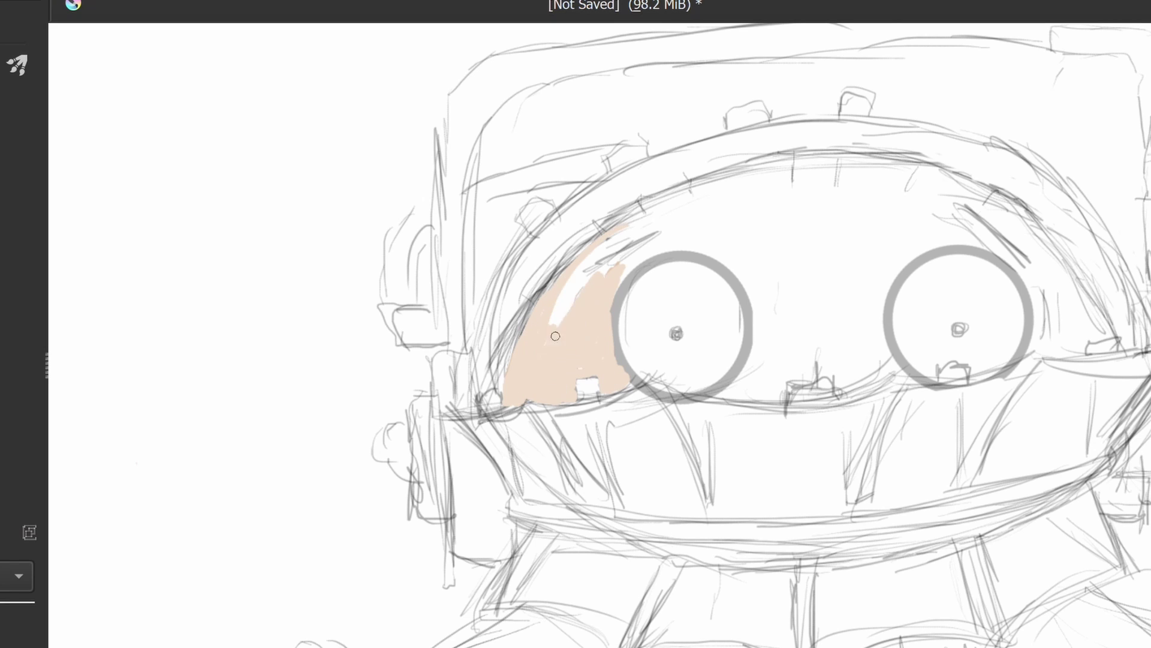
Extend the peach skin fill over the forehead and around the inner side of the left eye
drag(699, 195, 600, 265)
drag(715, 191, 720, 240)
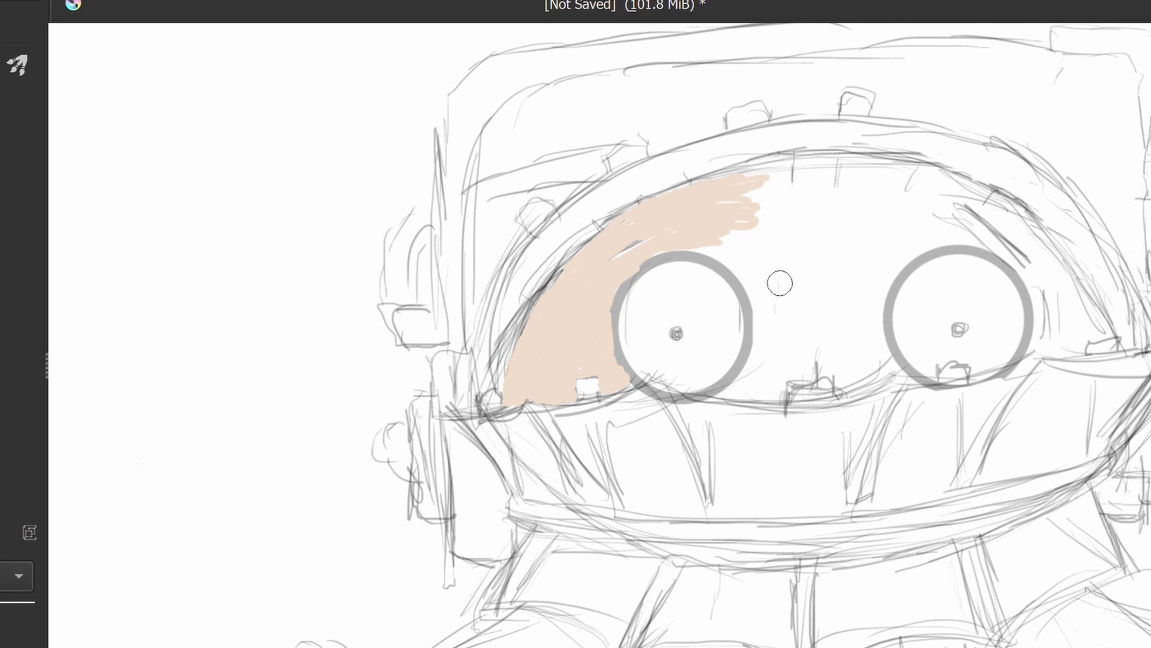
mouse_move(786, 312)
mouse_down()
mouse_move(768, 384)
mouse_move(793, 253)
mouse_up()
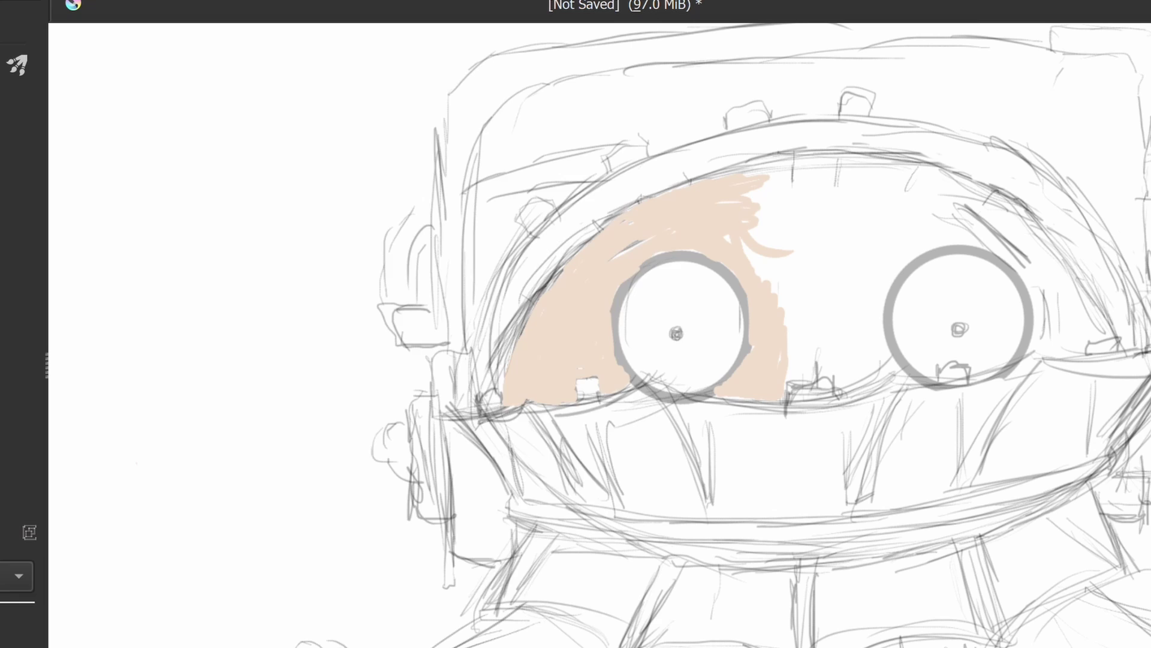
Draw a thin black ellipse for the left eye and transform it to fit the sketched circle
drag(599, 258, 743, 407)
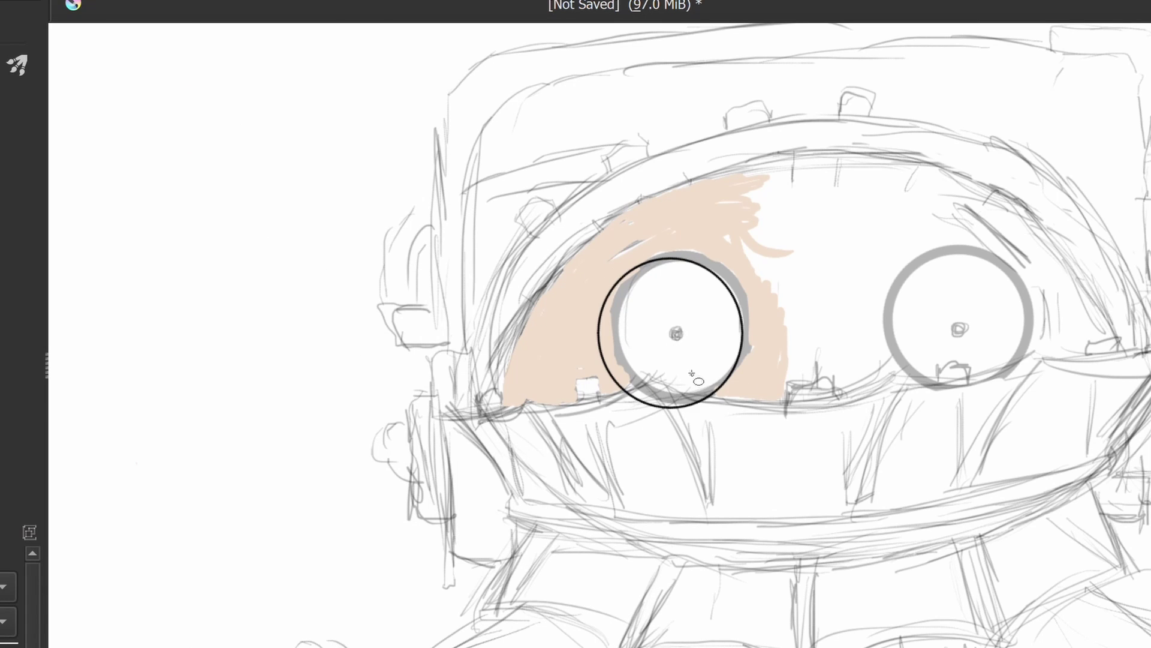
key(ctrl+t)
drag(689, 360, 703, 360)
mouse_move(757, 408)
mouse_down()
mouse_move(750, 393)
mouse_move(761, 407)
mouse_up()
key(Return)
Draw a matching black ellipse over the right eye, fit it to the sketched circle and clear the selection
mouse_move(885, 252)
mouse_down()
mouse_move(929, 325)
mouse_move(1032, 398)
mouse_move(704, 391)
mouse_move(976, 382)
mouse_up()
key(ctrl+t)
key(Return)
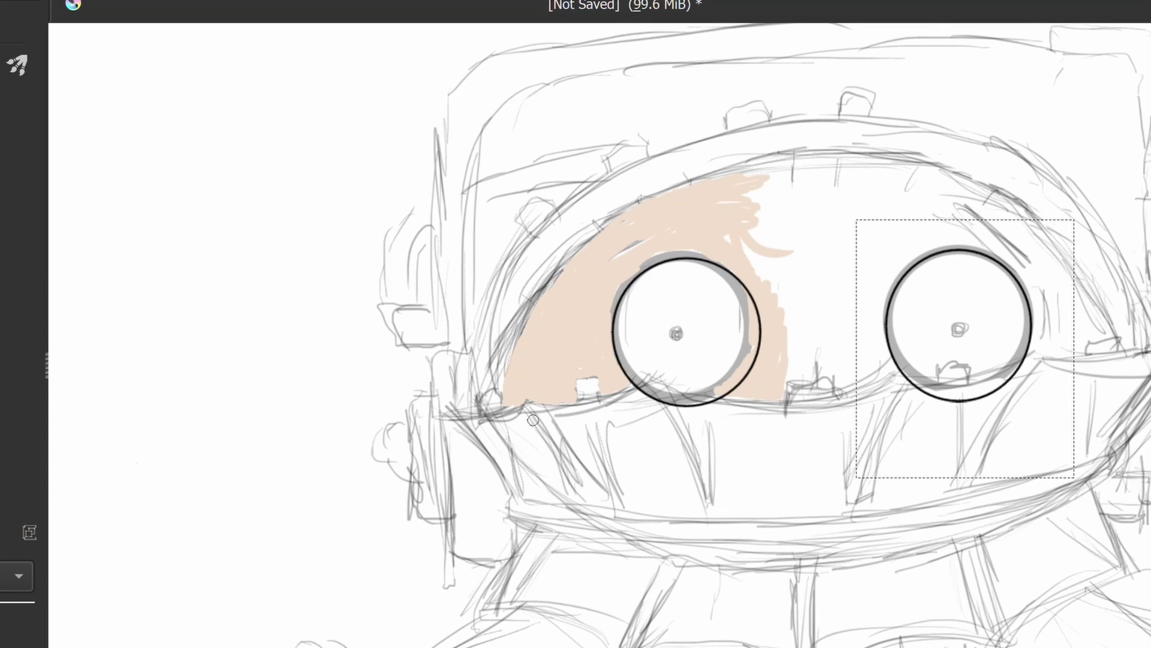
key(ctrl+shift+a)
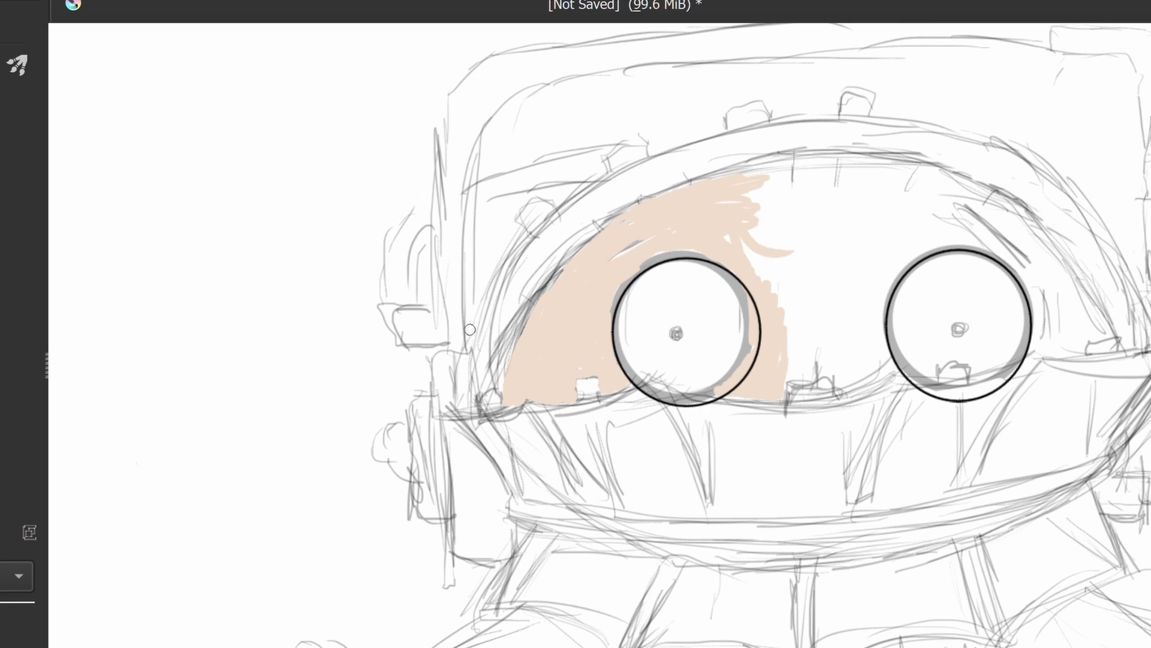
Ink the band's scalloped upper edge and its panel fold lines with bold black strokes
mouse_move(658, 373)
mouse_down()
mouse_move(775, 408)
mouse_move(895, 367)
mouse_up()
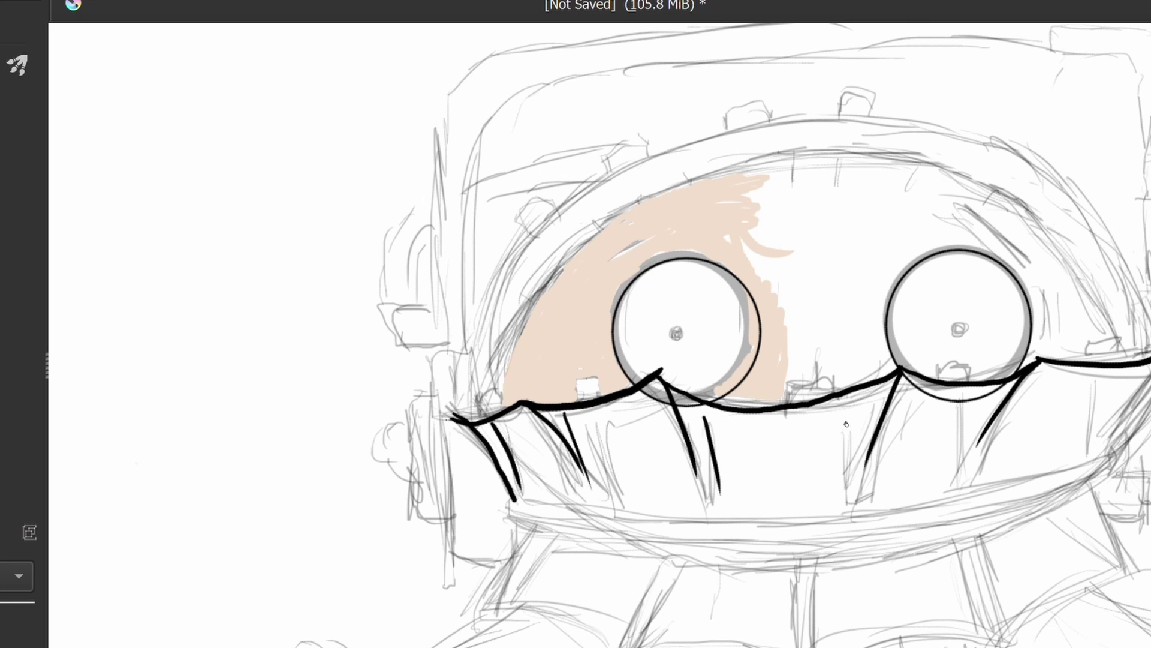
scroll(940, 383, up, 3)
mouse_move(935, 423)
mouse_down()
mouse_move(845, 367)
mouse_move(1119, 387)
mouse_up()
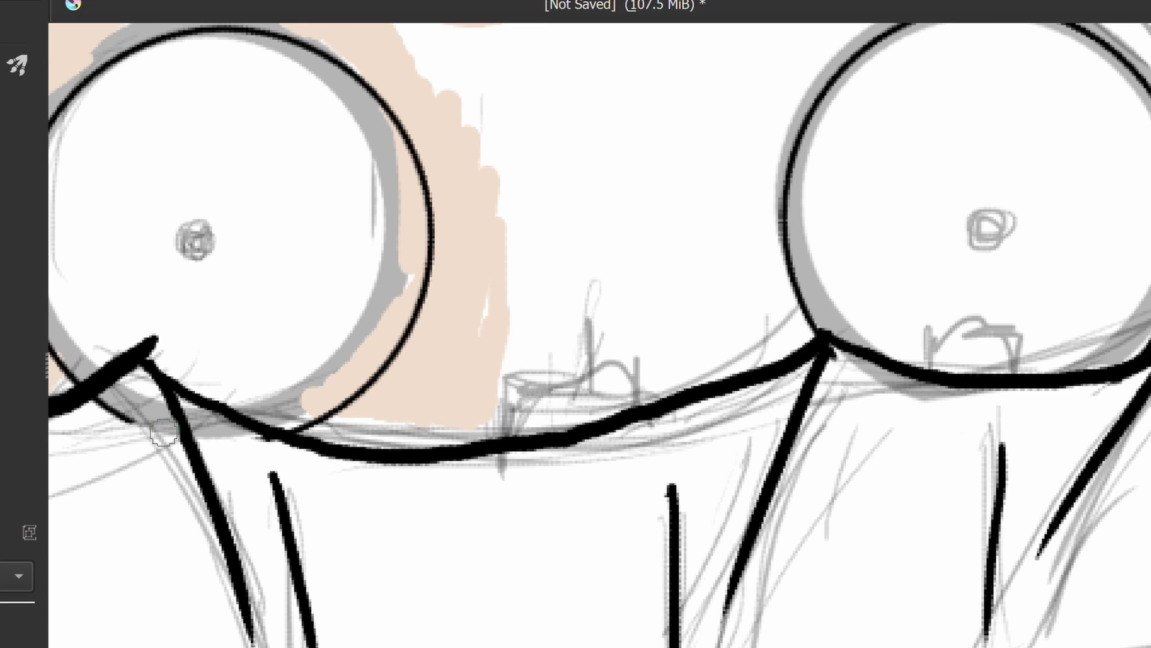
Ink the small studs along the band's upper right edge and the band's slanted right end
scroll(621, 367, down, 2)
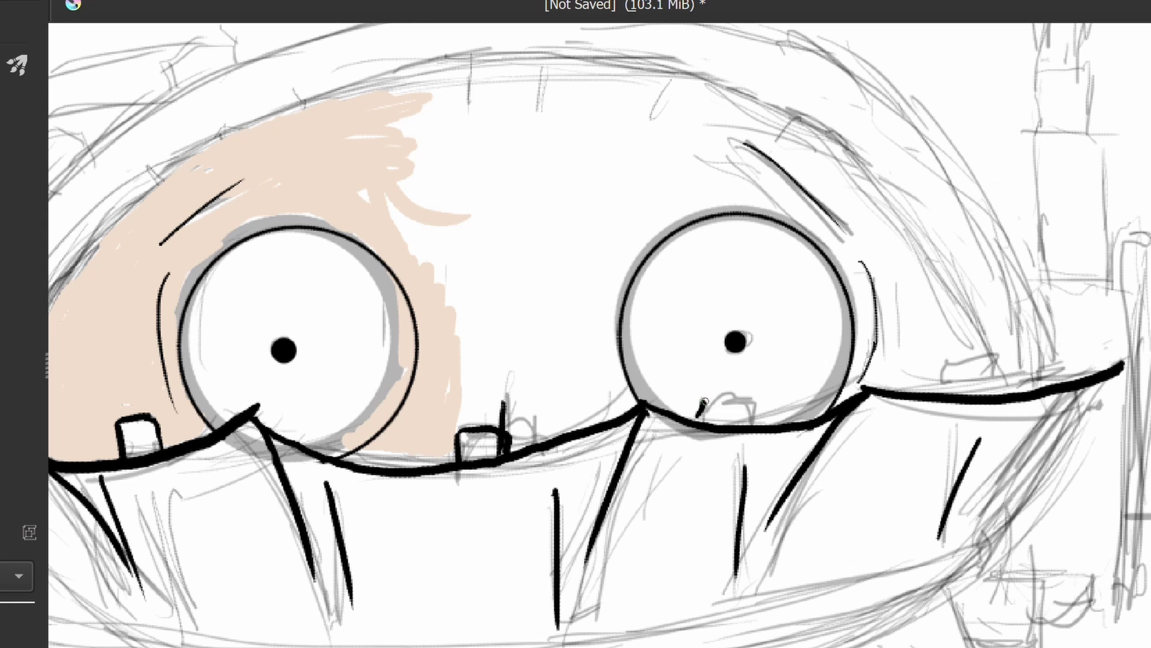
drag(705, 401, 763, 423)
drag(930, 390, 979, 394)
drag(1116, 377, 1000, 494)
Undo the last dome stroke and re-ink the inner dome outline's right side down to the band
scroll(584, 396, down, 1)
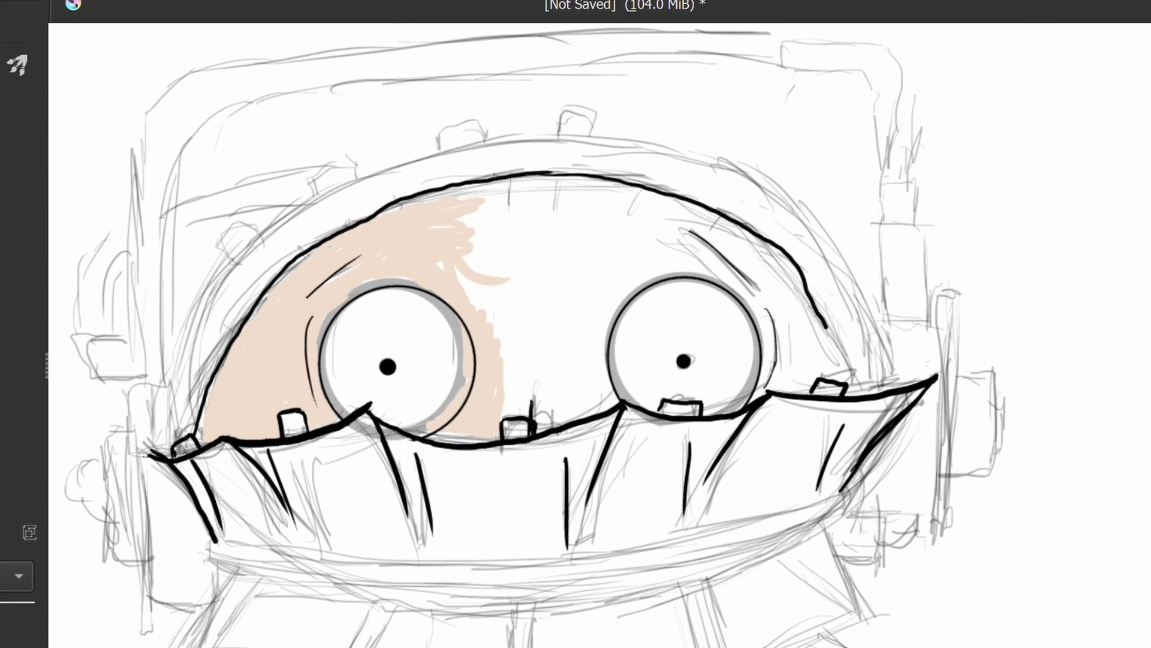
key(ctrl+z)
drag(753, 230, 854, 372)
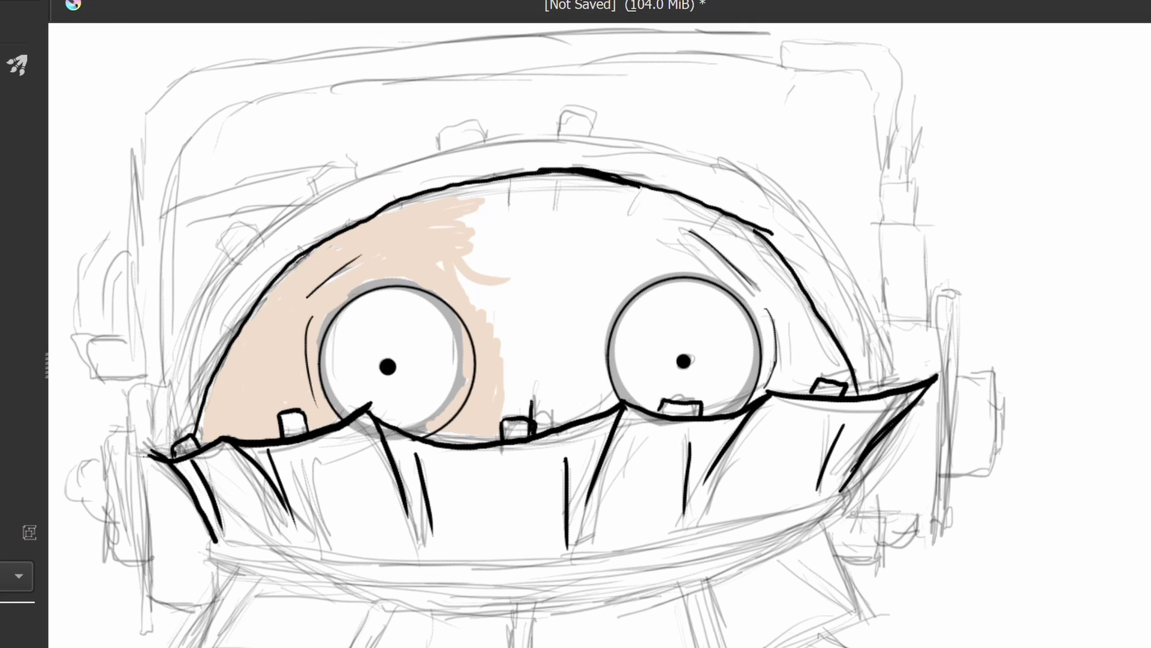
Undo the last three corrections and clean up the inner dome outline along its left side
scroll(353, 279, up, 3)
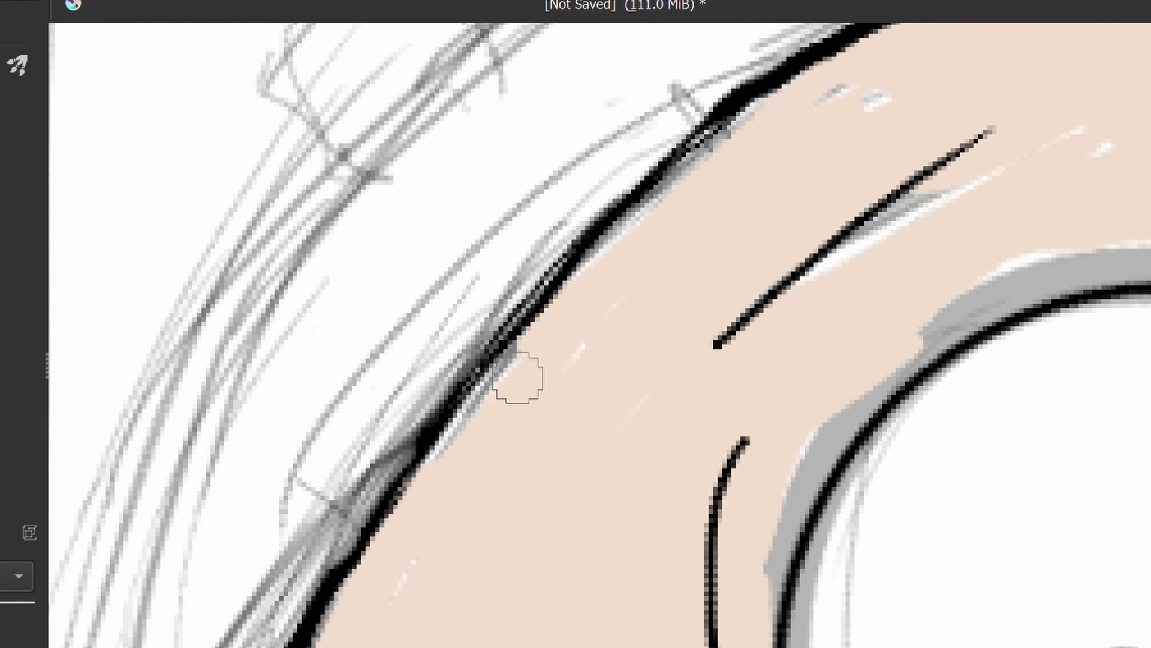
scroll(517, 378, up, 2)
key(ctrl+z)
key(ctrl+z)
key(ctrl+z)
drag(595, 232, 477, 635)
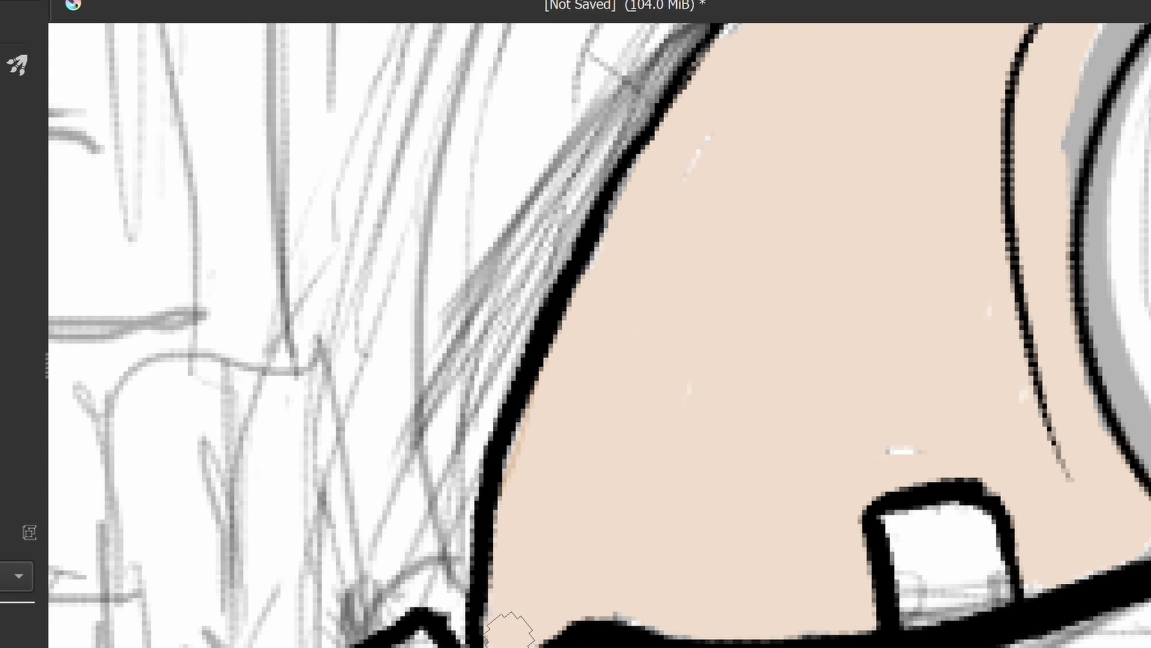
Ink the left side piece with its upright block, outer plate, lower block and rounded knob
scroll(451, 244, down, 3)
mouse_move(362, 396)
mouse_down()
mouse_move(388, 628)
mouse_move(474, 633)
mouse_up()
drag(298, 372, 384, 564)
drag(293, 405, 321, 510)
Ink the double lower rim of the band from its left end across to its right end
drag(480, 546, 543, 549)
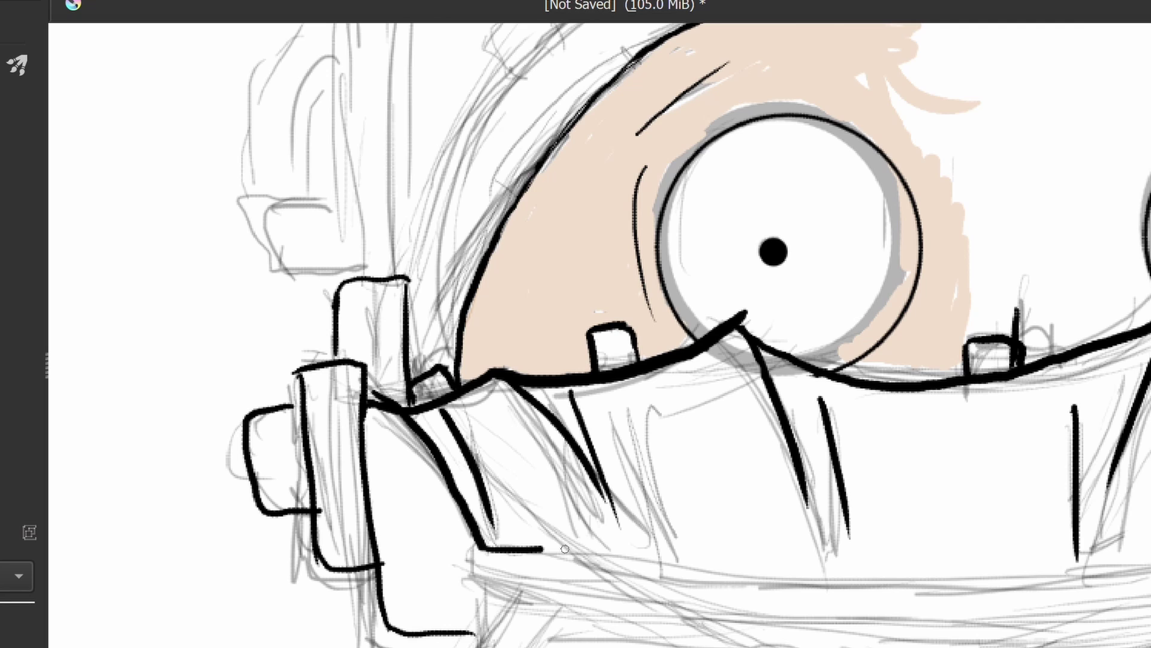
scroll(480, 607, down, 2)
drag(613, 410, 834, 394)
key(ctrl+z)
scroll(575, 279, down, 1)
drag(575, 278, 347, 316)
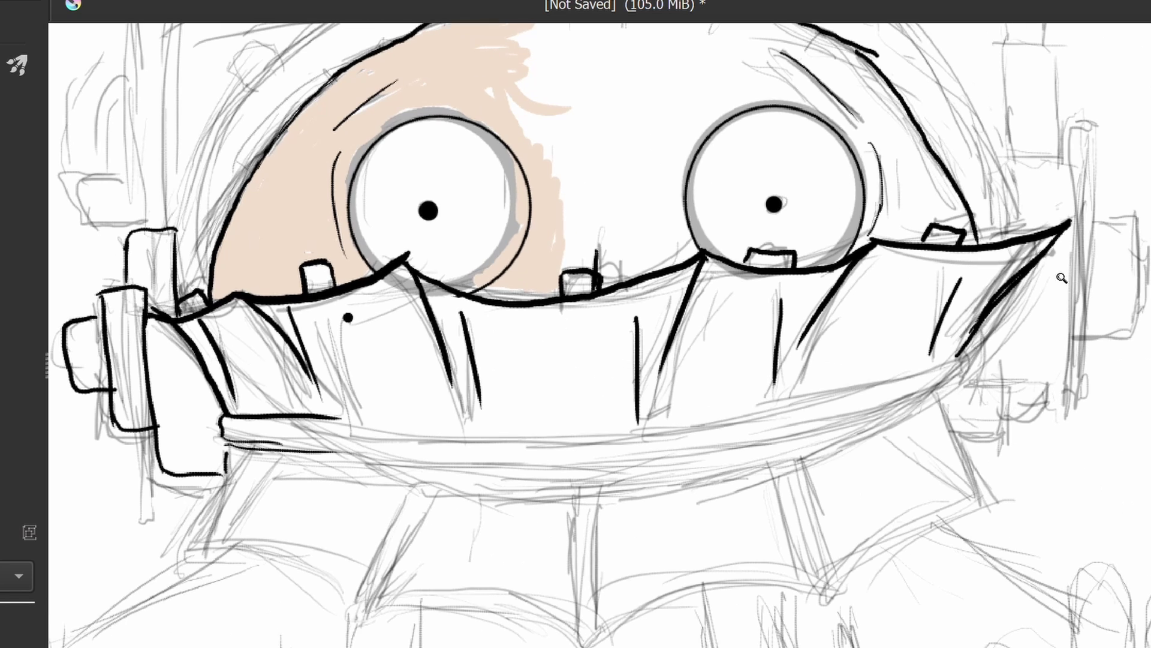
drag(959, 355, 849, 400)
mouse_move(467, 467)
mouse_down()
mouse_move(709, 454)
mouse_move(809, 426)
mouse_up()
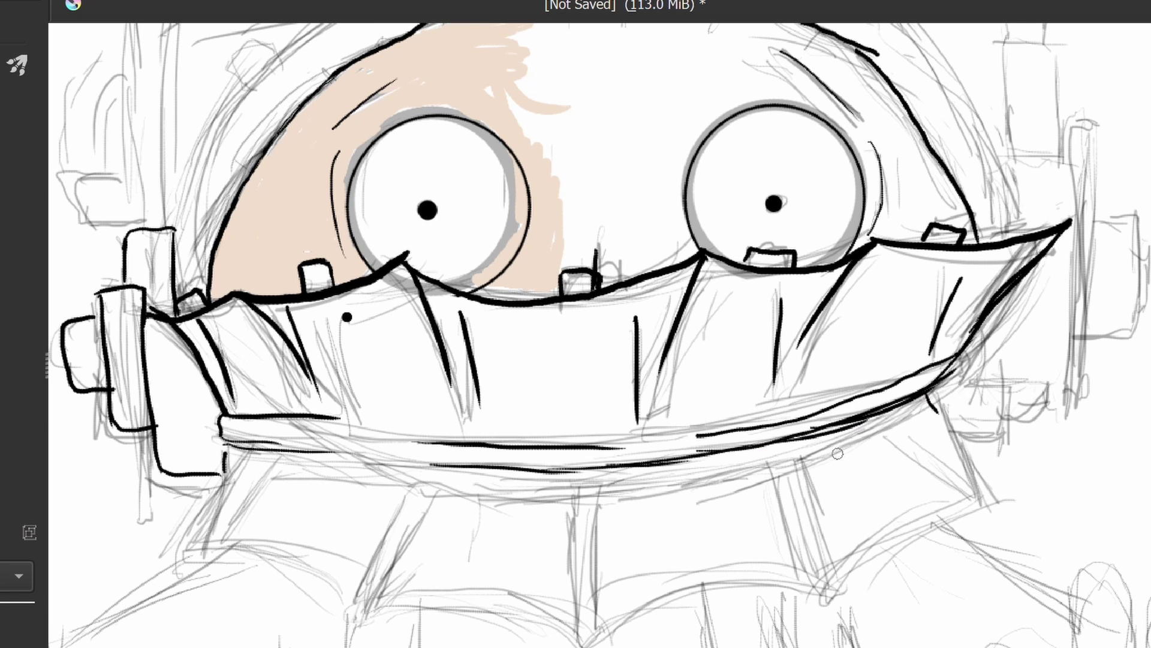
Ink the fringe below the band, with its ribs and scalloped lower edge
drag(578, 496, 573, 618)
drag(414, 484, 342, 597)
drag(225, 454, 149, 569)
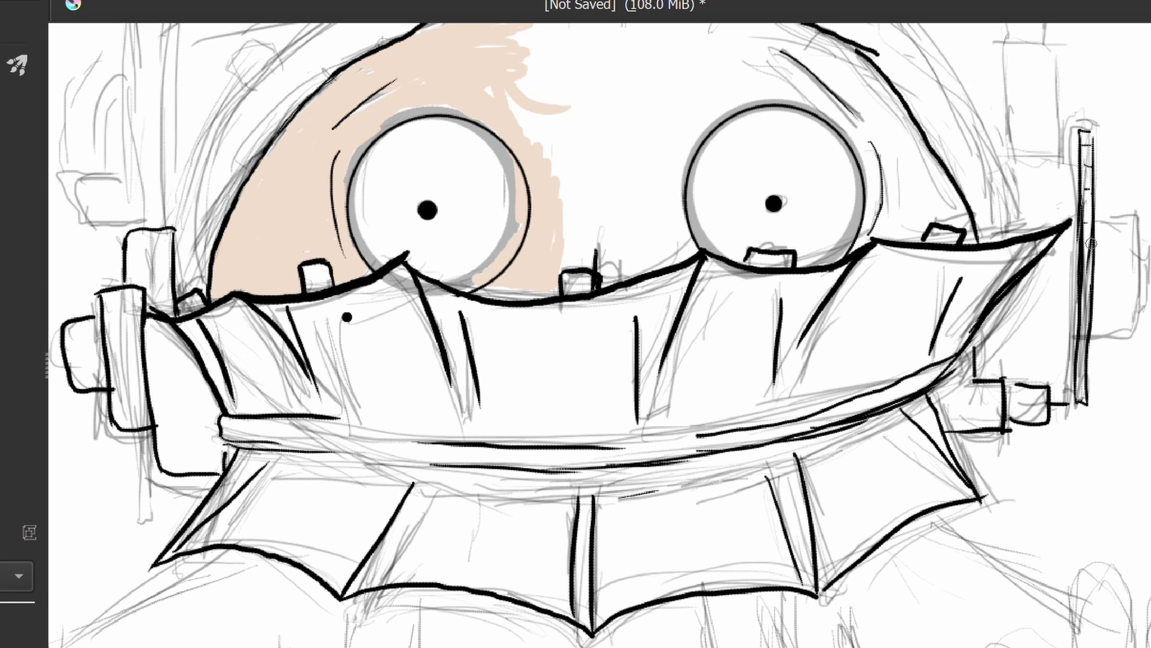
Ink the right side piece's vertical post with its stacked segments
scroll(600, 336, down, 1)
drag(835, 231, 836, 314)
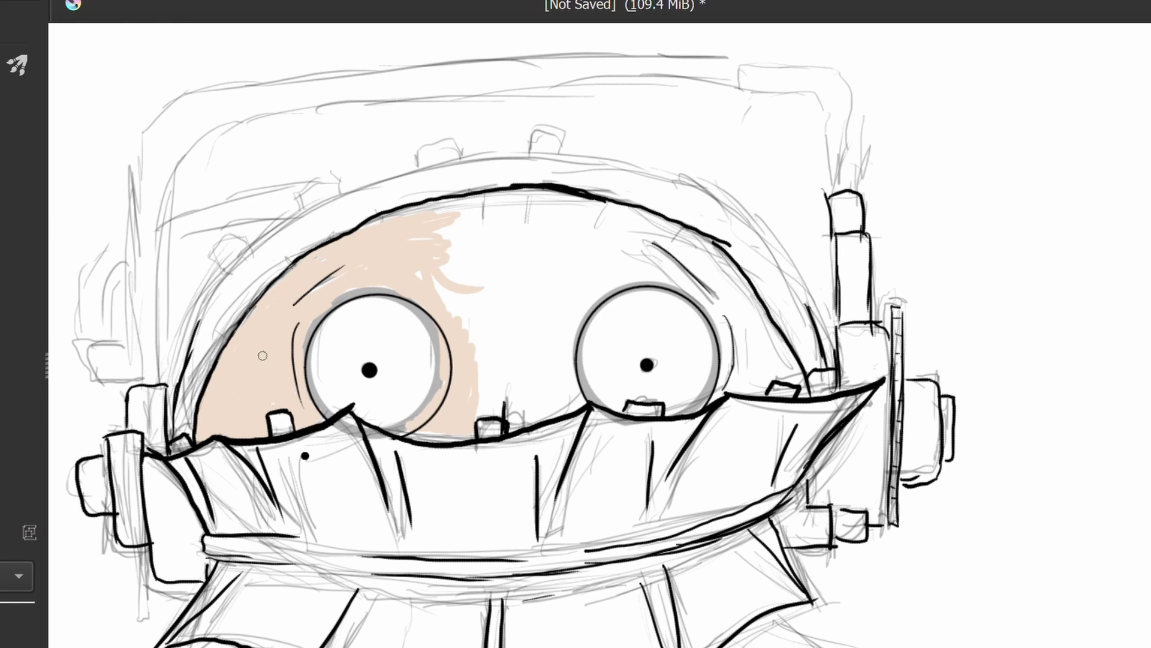
drag(186, 375, 641, 162)
key(ctrl+z)
key(ctrl+z)
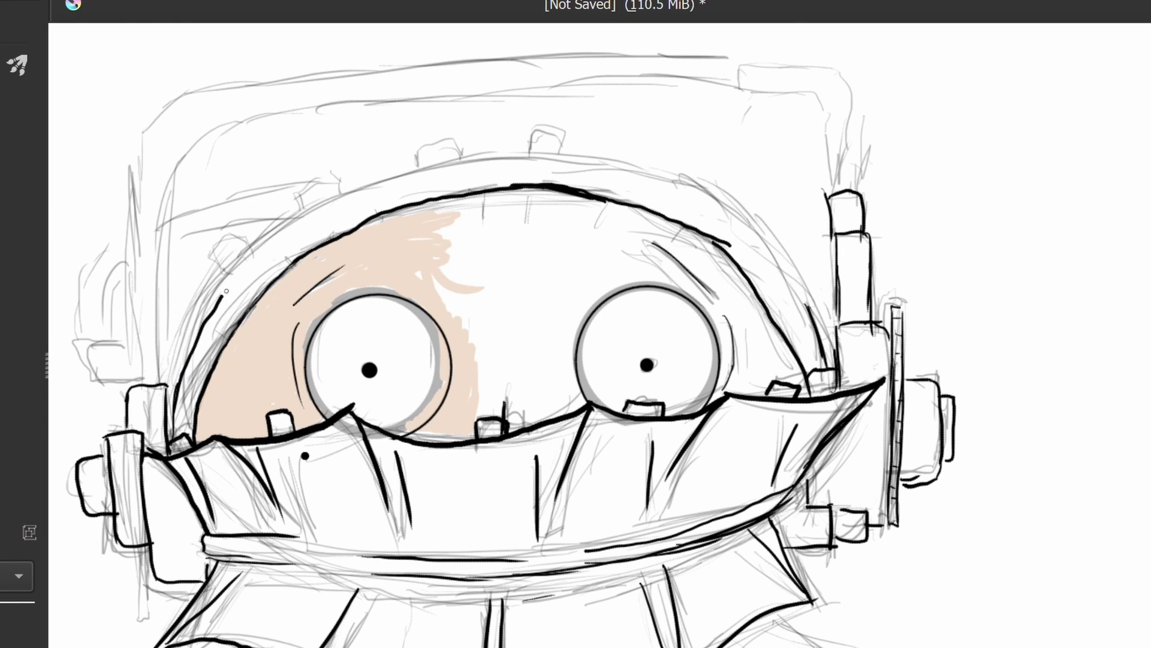
Ink the outer contour of the dome's shell from the left side over the top to the right
drag(226, 291, 397, 183)
scroll(401, 190, up, 3)
mouse_move(99, 270)
mouse_down()
mouse_move(902, 124)
mouse_move(989, 147)
mouse_up()
Replace the overlapping strokes on the inner dome outline's upper right and ink the studs along the shell
scroll(779, 139, down, 2)
mouse_move(353, 138)
mouse_down()
mouse_move(723, 217)
mouse_move(237, 150)
mouse_up()
key(ctrl+z)
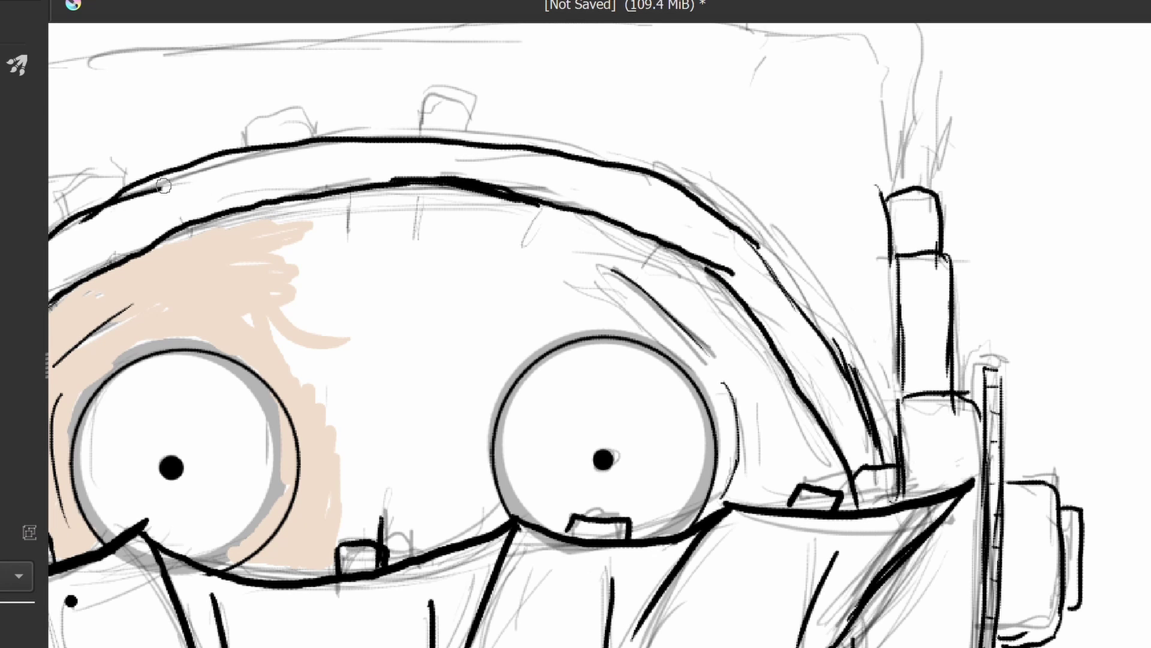
key(ctrl+z)
mouse_move(391, 181)
mouse_down()
mouse_move(452, 188)
mouse_move(704, 260)
mouse_move(737, 306)
mouse_move(816, 363)
mouse_up()
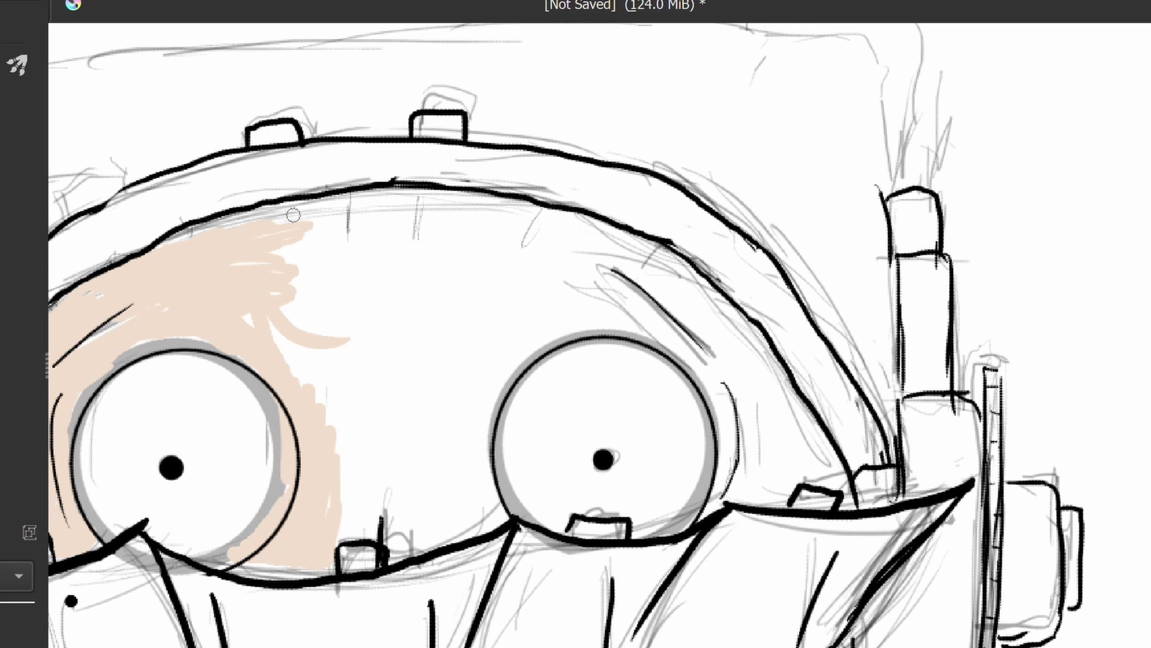
drag(221, 235, 483, 288)
drag(381, 244, 346, 241)
Ink the frame's left bar and its rounded upper left corner
mouse_move(107, 538)
mouse_down()
mouse_move(108, 288)
mouse_move(322, 111)
mouse_up()
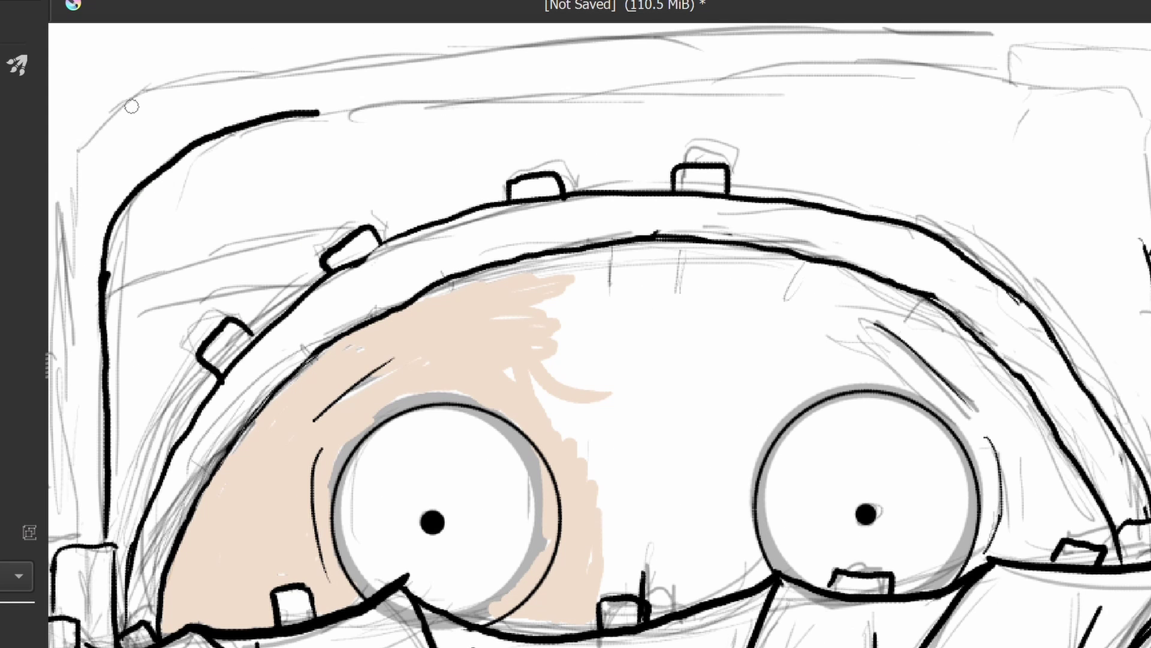
mouse_move(127, 102)
mouse_down()
mouse_move(72, 525)
mouse_move(533, 50)
mouse_up()
drag(309, 116, 599, 89)
Ink the elbow pipe above the right post and join it to the frame with two long top lines
drag(1017, 250, 497, 441)
mouse_move(490, 192)
mouse_down()
mouse_move(633, 269)
mouse_move(655, 431)
mouse_up()
drag(491, 193, 698, 430)
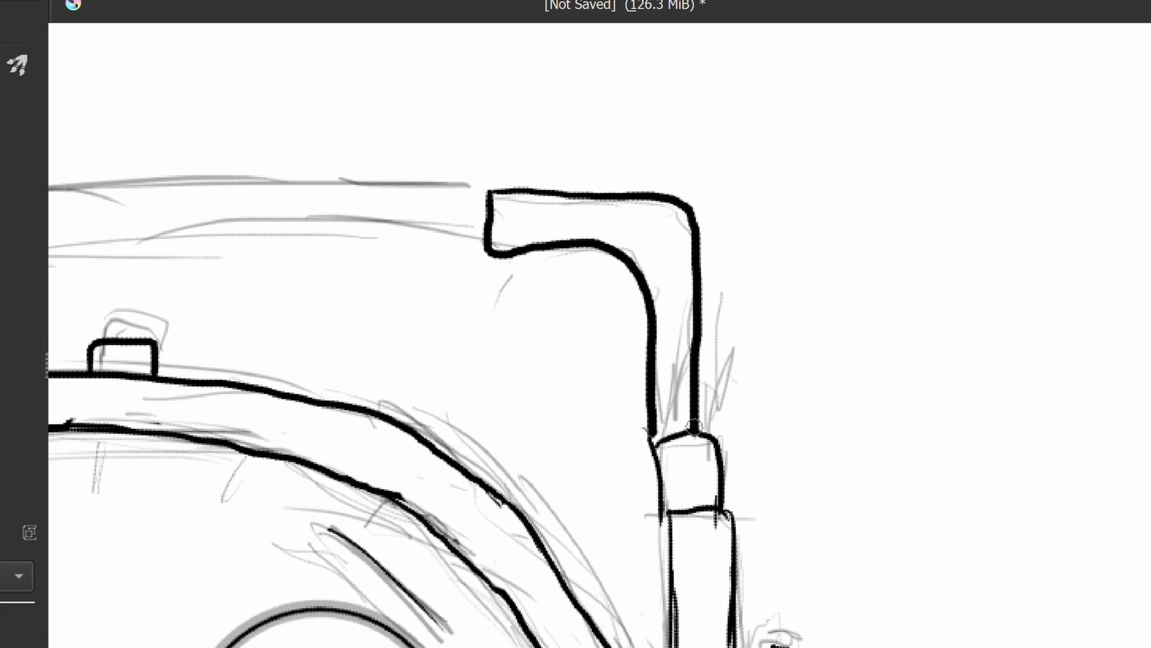
drag(240, 300, 710, 361)
drag(414, 305, 1132, 300)
drag(1135, 224, 379, 222)
Ink the capsule and base block beside the frame's left bar and the two slanted struts to the shell
drag(379, 480, 899, 90)
drag(326, 84, 283, 425)
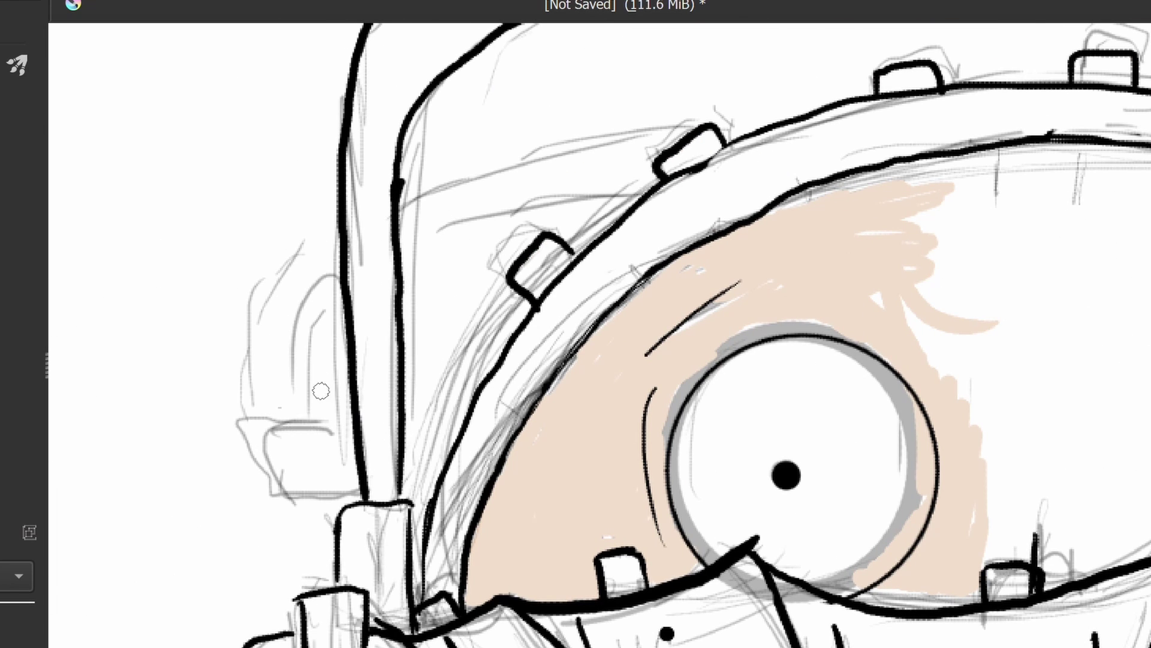
drag(354, 417, 360, 485)
drag(275, 493, 267, 391)
drag(406, 313, 642, 191)
mouse_move(406, 263)
mouse_down()
mouse_move(602, 167)
mouse_move(655, 165)
mouse_up()
Ink the character's raised left-hand glove, outlining its thumb, rounded fingers and palm
scroll(316, 460, down, 3)
drag(533, 278, 540, 300)
scroll(412, 202, down, 3)
scroll(319, 462, up, 4)
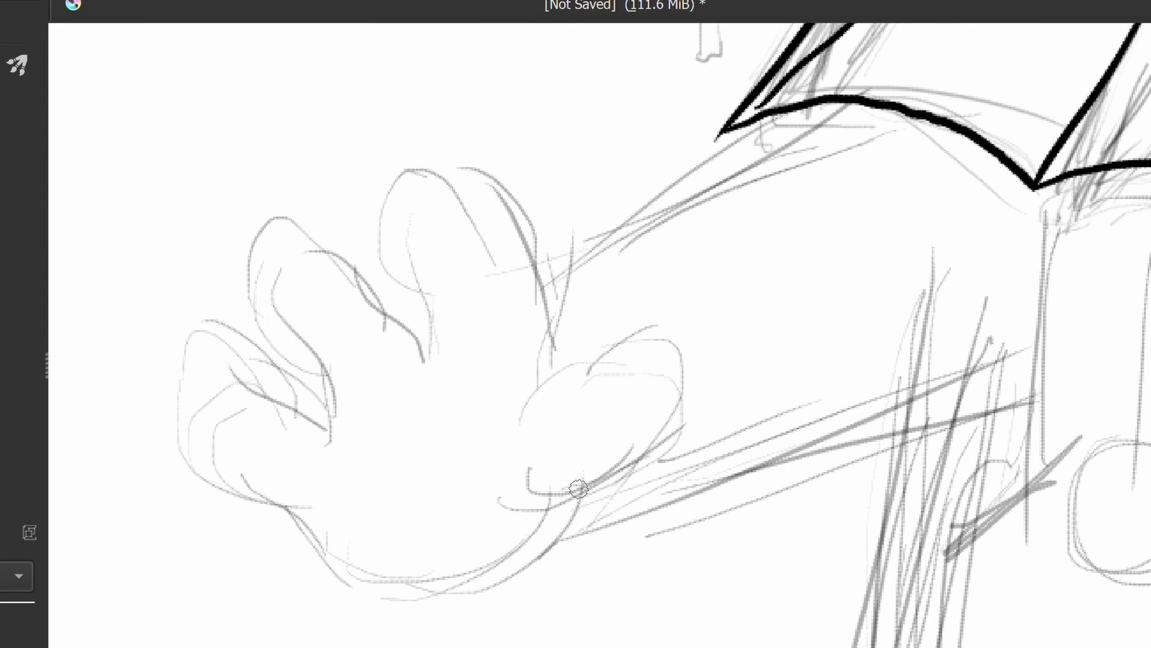
drag(558, 487, 551, 397)
mouse_move(563, 362)
mouse_down()
mouse_move(497, 181)
mouse_move(436, 353)
mouse_move(342, 415)
mouse_up()
mouse_move(340, 416)
mouse_down()
mouse_move(147, 398)
mouse_move(541, 506)
mouse_up()
Ink the upper and lower contours of the arm between the left hand and the body
drag(560, 279, 733, 136)
drag(498, 550, 944, 400)
Ink the overalls' left strap with its round button, the slanted side strap and the torso's left contour
scroll(618, 168, down, 1)
drag(617, 168, 623, 367)
drag(712, 159, 708, 405)
drag(624, 357, 514, 444)
drag(522, 342, 506, 645)
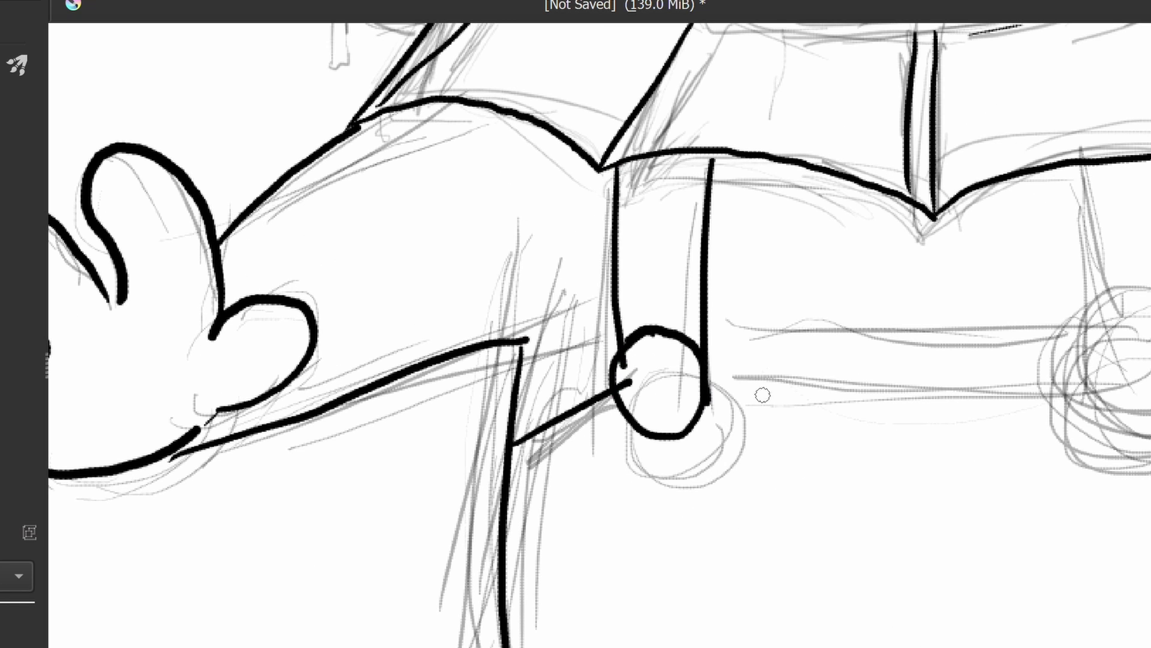
Redraw the round button on the overalls' left strap as a clean circle
drag(691, 383, 641, 372)
drag(703, 354, 703, 326)
drag(592, 333, 722, 463)
scroll(984, 364, down, 1)
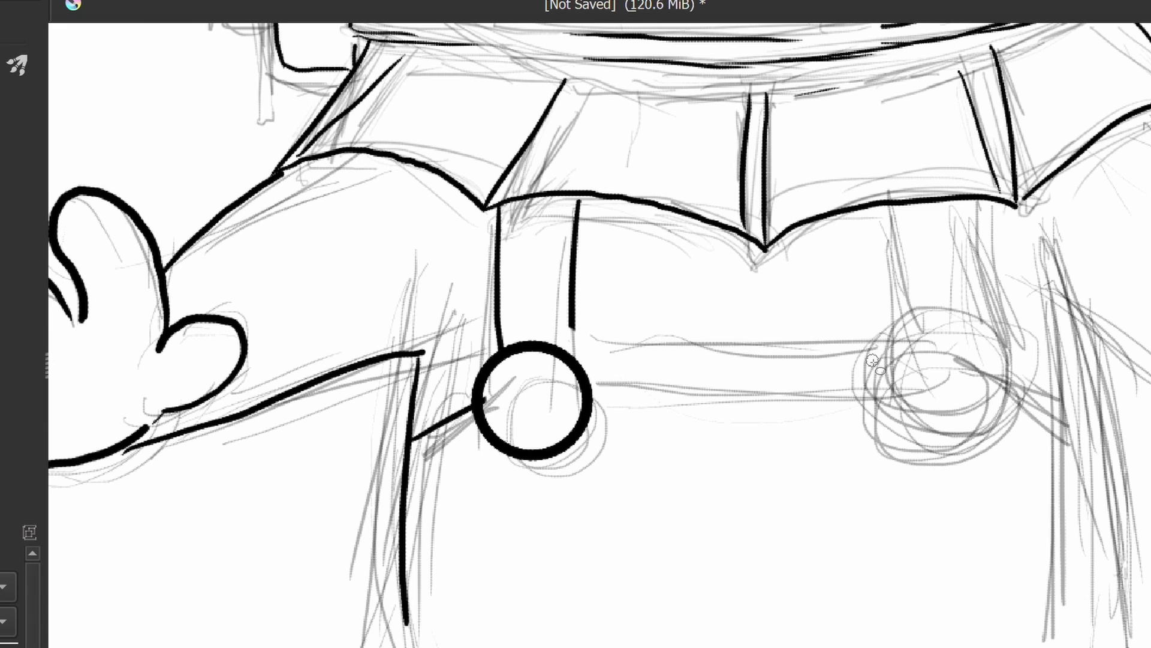
Draw a circular button for the right strap, match its size to the left button and place it over its sketch
drag(873, 351, 995, 475)
key(ctrl+r)
drag(836, 341, 1039, 504)
key(ctrl+t)
drag(947, 408, 548, 397)
drag(641, 412, 628, 412)
drag(534, 492, 533, 483)
drag(437, 331, 445, 337)
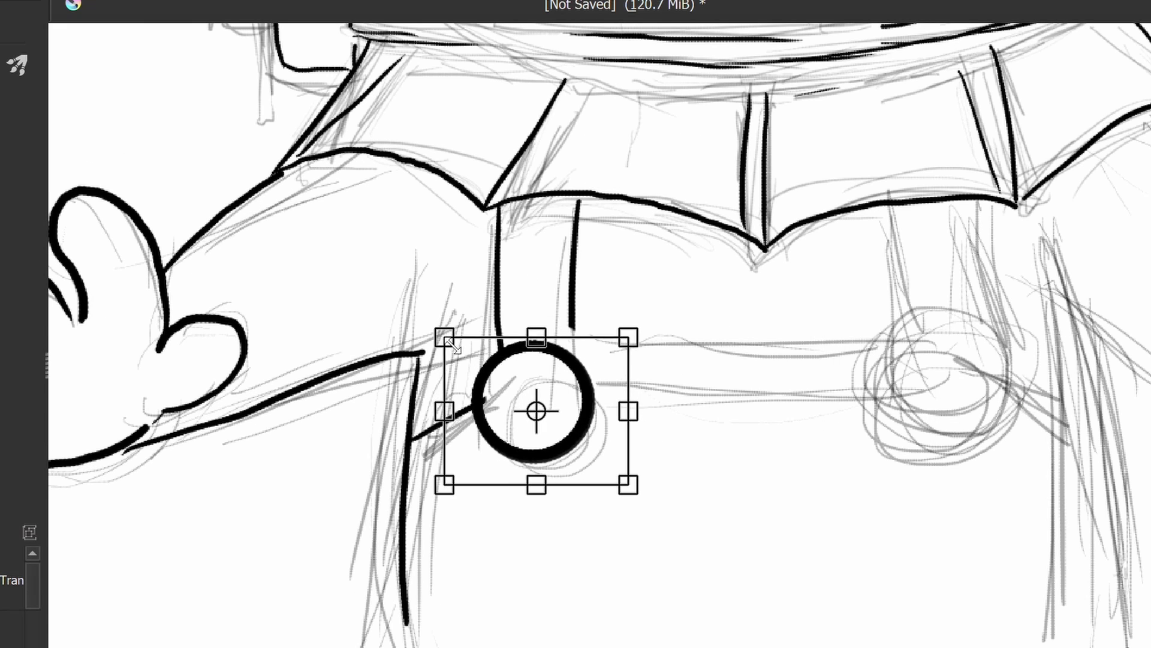
drag(553, 390, 955, 377)
key(b)
key(ctrl+shift+a)
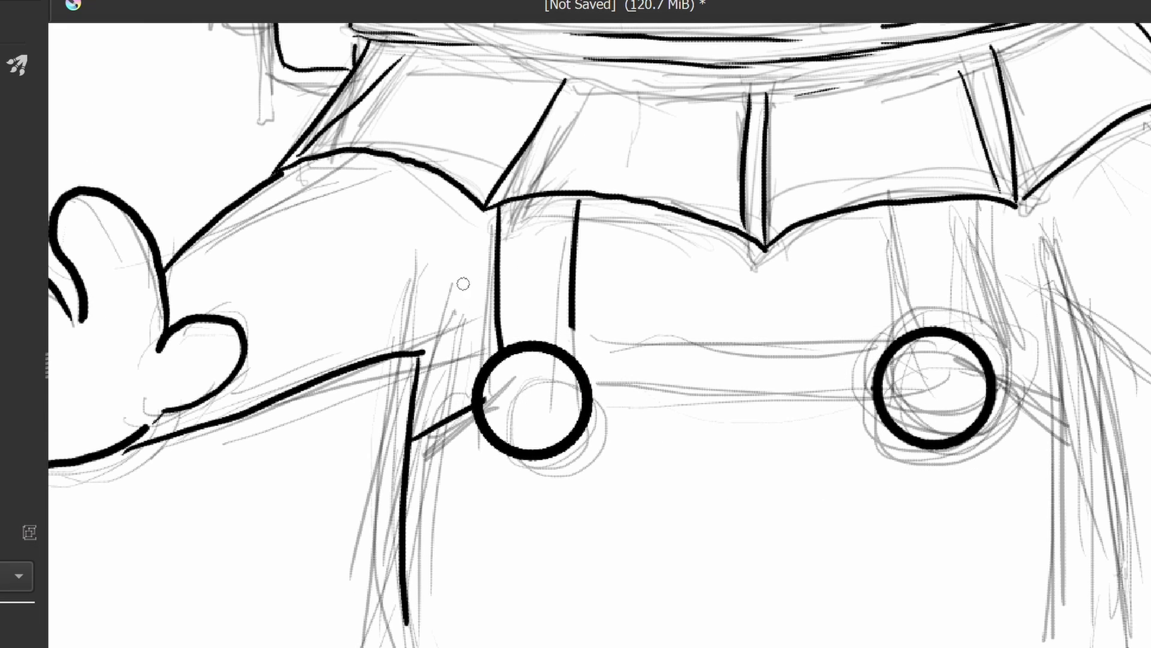
Ink the bib's edge between the buttons, the right strap, the slanted side strap and the torso's right contour
drag(591, 377, 852, 391)
drag(883, 213, 903, 323)
drag(959, 205, 973, 330)
drag(995, 377, 1050, 398)
drag(1060, 306, 1089, 644)
scroll(1115, 416, down, 2)
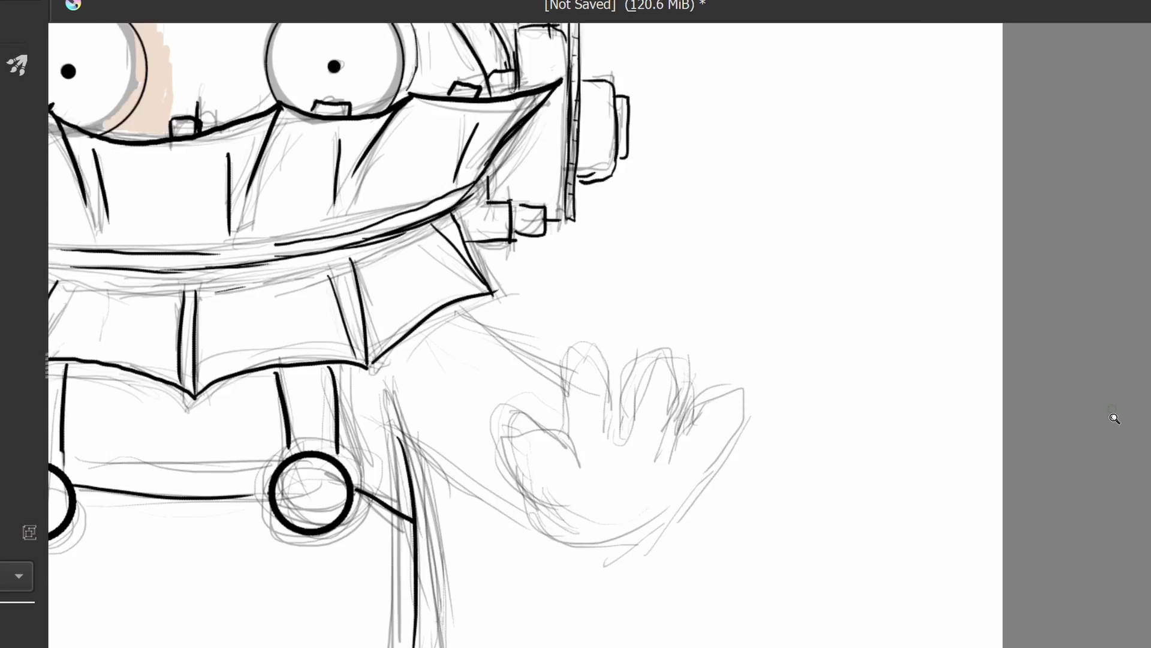
Ink the character's raised right-hand glove, outlining its thumb, rounded fingers and palm
scroll(651, 491, up, 3)
mouse_move(441, 506)
mouse_down()
mouse_move(426, 333)
mouse_move(482, 414)
mouse_move(443, 400)
mouse_move(492, 427)
mouse_up()
key(ctrl+z)
mouse_move(481, 415)
mouse_down()
mouse_move(555, 400)
mouse_move(653, 422)
mouse_up()
mouse_move(657, 415)
mouse_down()
mouse_move(788, 384)
mouse_move(451, 567)
mouse_up()
drag(387, 483, 471, 566)
key(e)
mouse_move(419, 504)
mouse_down()
mouse_move(450, 531)
mouse_move(730, 441)
mouse_up()
key(ctrl+z)
key(ctrl+z)
key(ctrl+z)
key(ctrl+z)
Ink the upper and lower contours of the right arm and hide the rough sketch
drag(271, 137, 482, 309)
drag(159, 365, 450, 543)
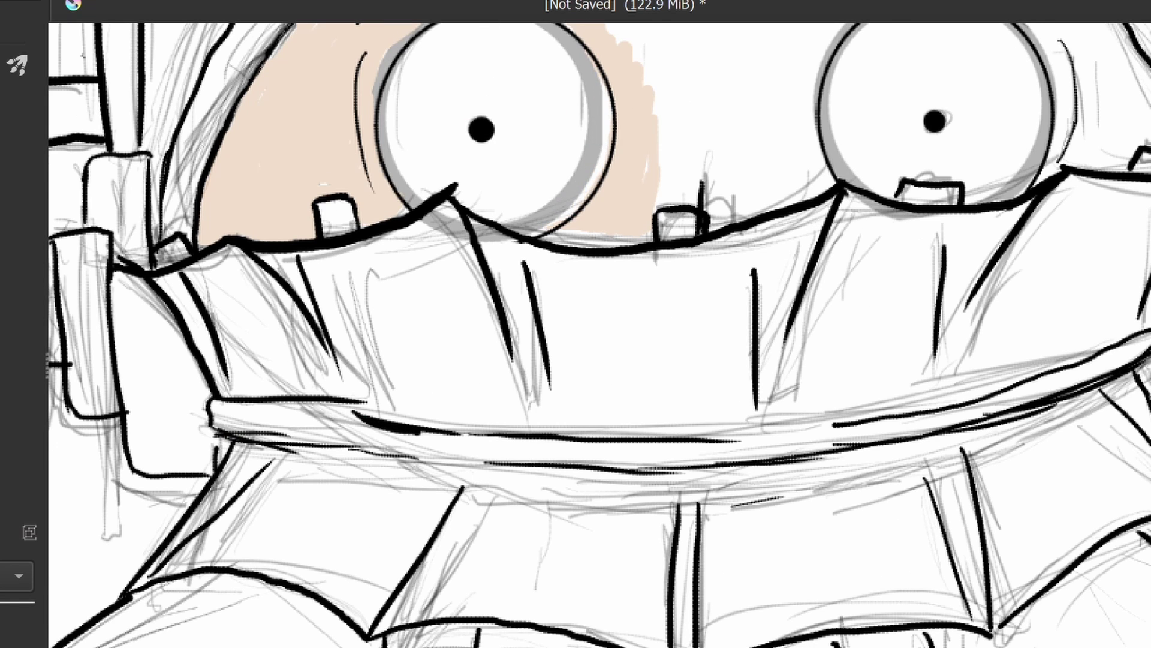
key(ctrl+h)
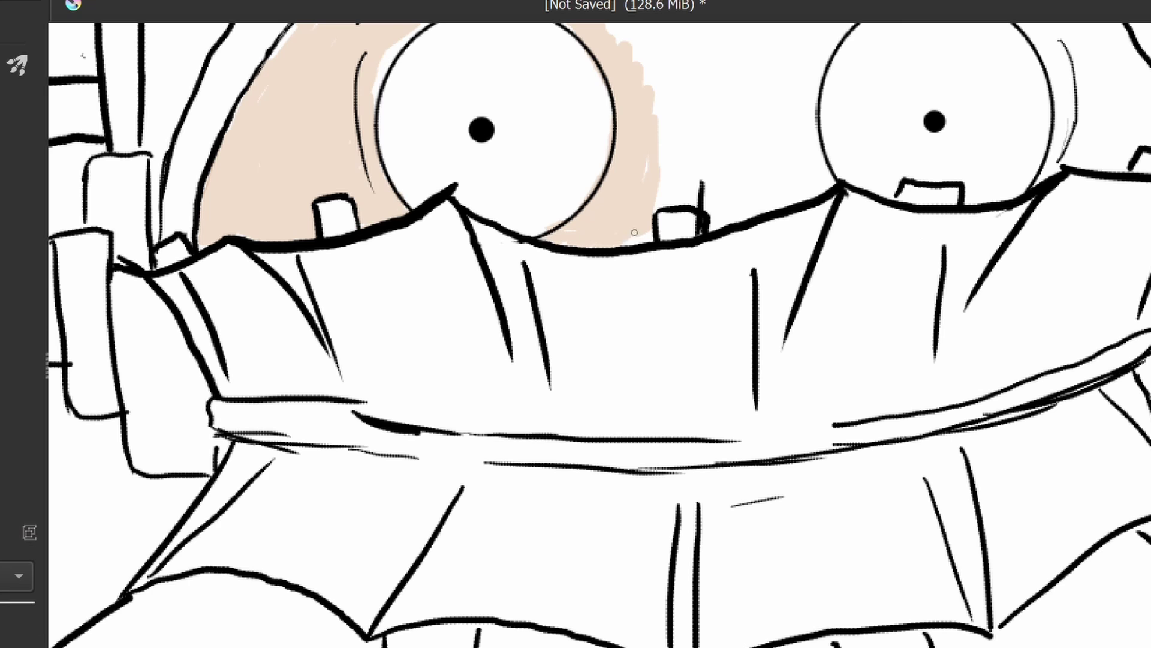
Paint the rest of the face around the eyes and up to the helmet rim in the pale skin colour
drag(1053, 170, 1070, 144)
mouse_move(669, 183)
mouse_down()
mouse_move(712, 196)
mouse_move(666, 146)
mouse_up()
scroll(666, 146, up, 2)
mouse_move(483, 240)
mouse_down()
mouse_move(280, 427)
mouse_move(534, 359)
mouse_up()
mouse_move(673, 261)
mouse_down()
mouse_move(728, 186)
mouse_move(782, 396)
mouse_move(989, 547)
mouse_move(847, 211)
mouse_move(945, 213)
mouse_move(1065, 378)
mouse_up()
scroll(802, 398, up, 1)
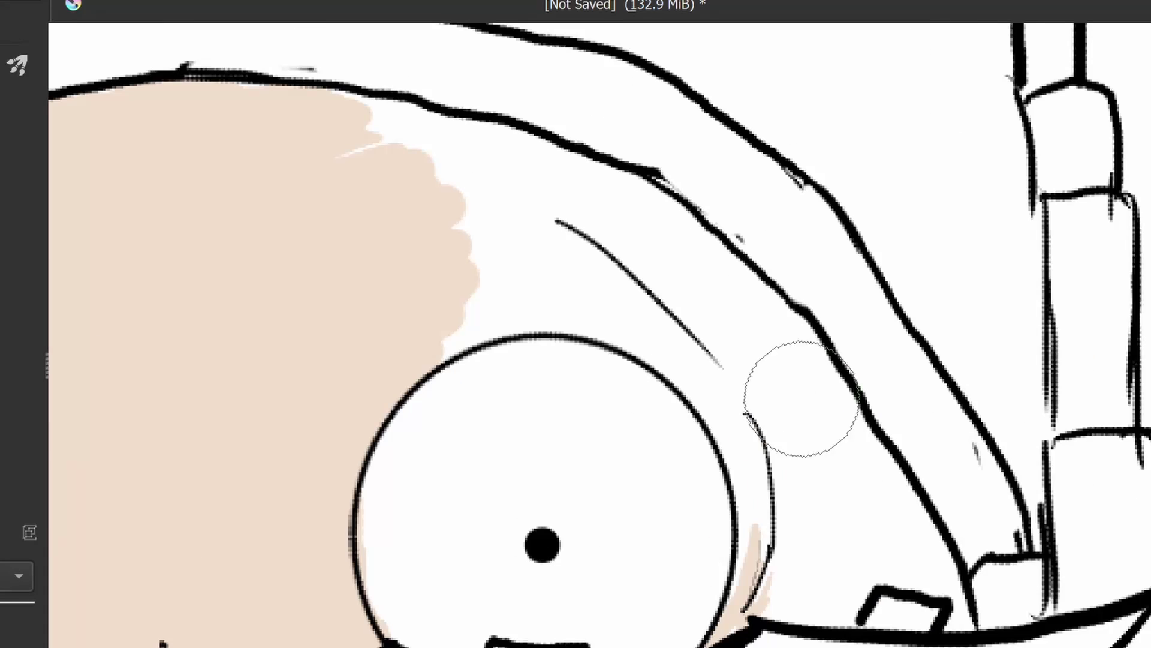
mouse_move(780, 534)
mouse_down()
mouse_move(638, 336)
mouse_move(364, 127)
mouse_move(727, 282)
mouse_move(822, 568)
mouse_move(960, 612)
mouse_up()
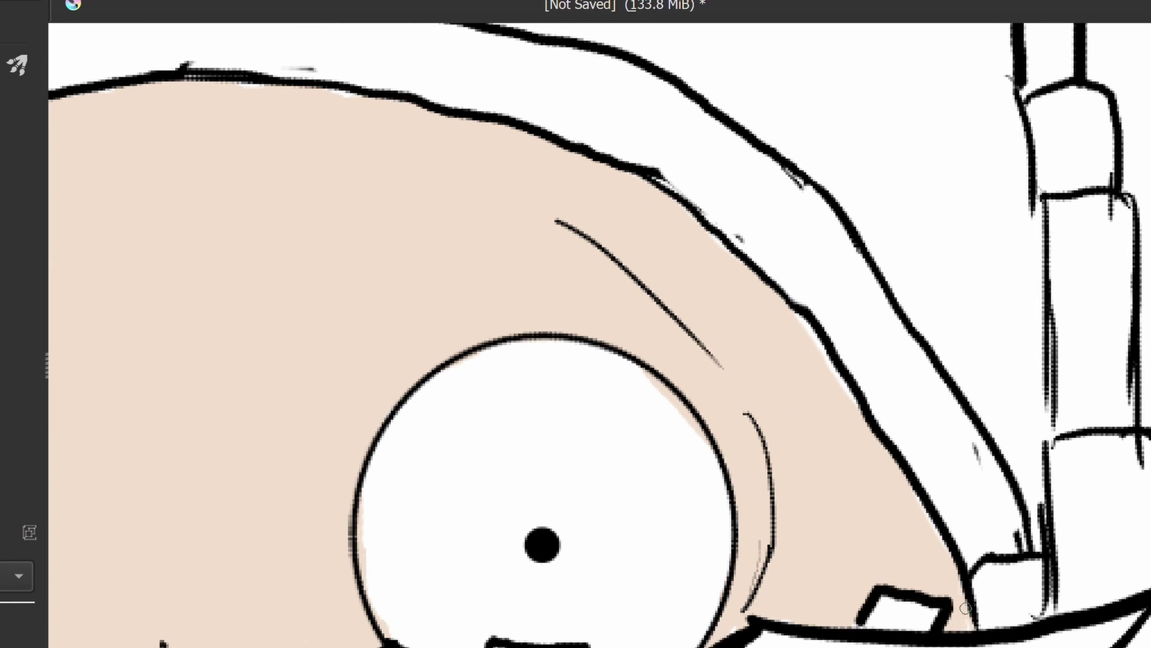
drag(351, 92, 239, 85)
Erase the skin colour that spills inside the outlines of both eyes
key(e)
scroll(918, 604, up, 2)
drag(702, 419, 753, 580)
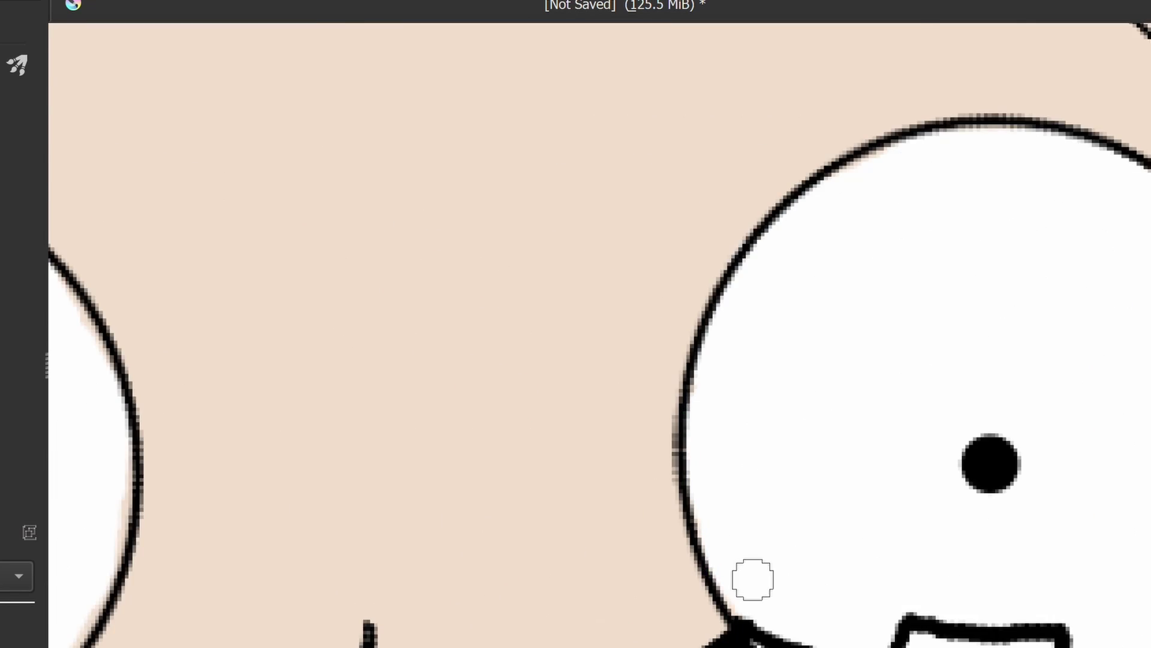
drag(936, 360, 560, 412)
drag(777, 262, 835, 328)
Choose a light grey-green as the paint colour for the helmet's metal
scroll(794, 253, down, 4)
right_click(541, 343)
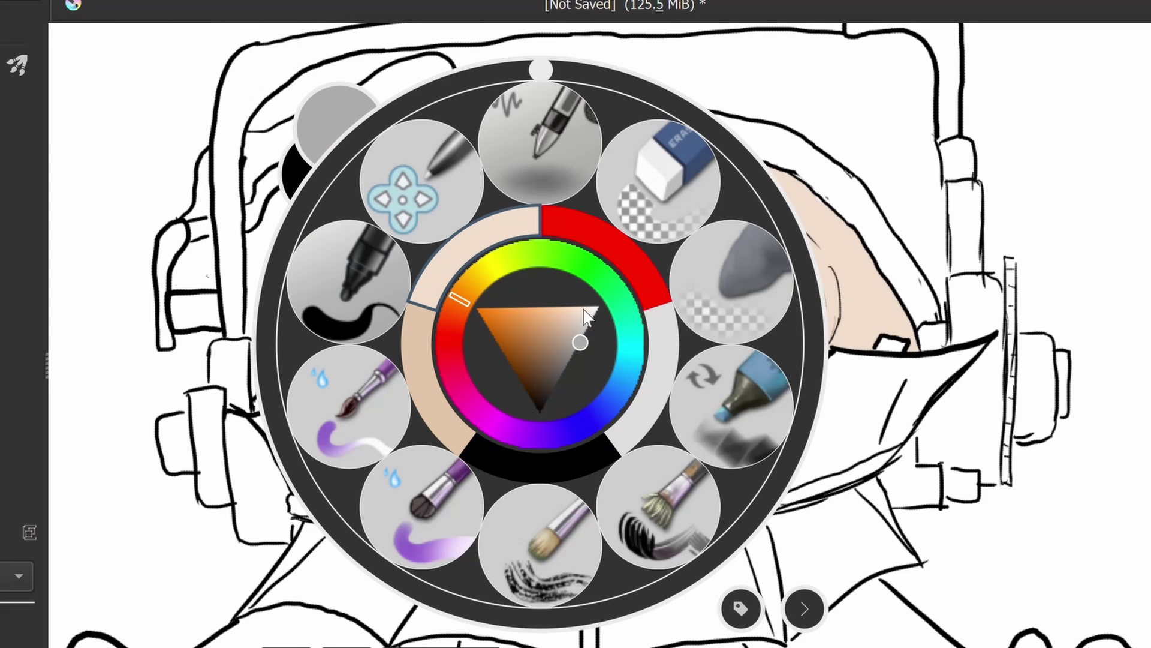
click(603, 277)
right_click(538, 387)
key(f)
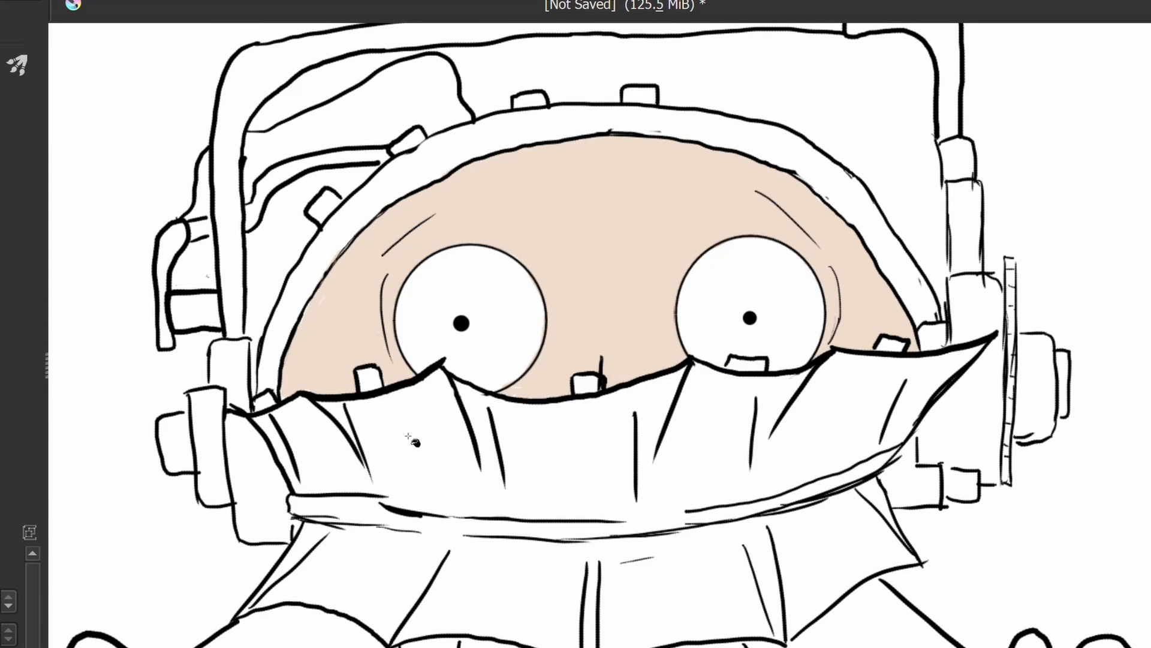
click(416, 442)
key(ctrl+z)
Paint the main areas of the mask and the scalloped collar in grey-green with broad brush strokes
key(b)
scroll(182, 439, up, 4)
drag(530, 273, 481, 327)
mouse_move(489, 374)
mouse_down()
mouse_move(594, 521)
mouse_move(619, 414)
mouse_move(641, 552)
mouse_up()
shift+drag(795, 454, 960, 453)
mouse_move(750, 450)
mouse_down()
mouse_move(874, 553)
mouse_move(1110, 384)
mouse_up()
scroll(946, 361, down, 2)
mouse_move(946, 361)
mouse_down()
mouse_move(784, 344)
mouse_move(483, 645)
mouse_up()
scroll(483, 624, down, 2)
mouse_move(534, 360)
mouse_down()
mouse_move(720, 342)
mouse_move(294, 576)
mouse_move(617, 510)
mouse_up()
drag(852, 329, 630, 308)
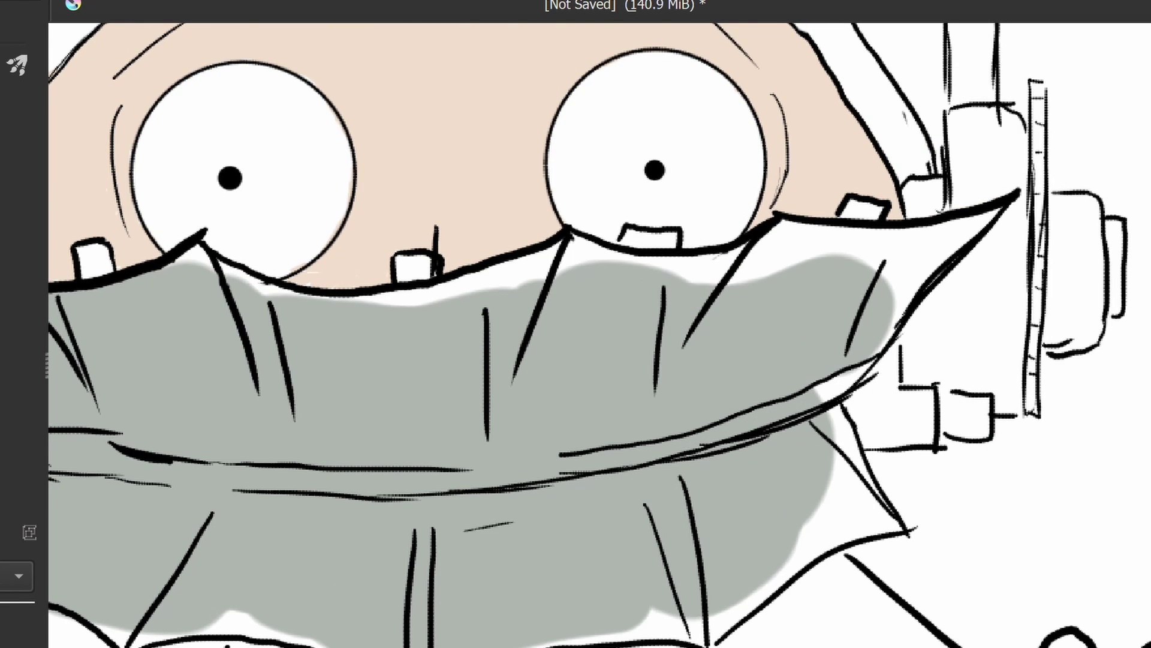
Fill the white gaps along the mask's upper edge and its small tabs with grey-green
scroll(653, 239, up, 3)
drag(804, 360, 1074, 263)
drag(1074, 263, 183, 384)
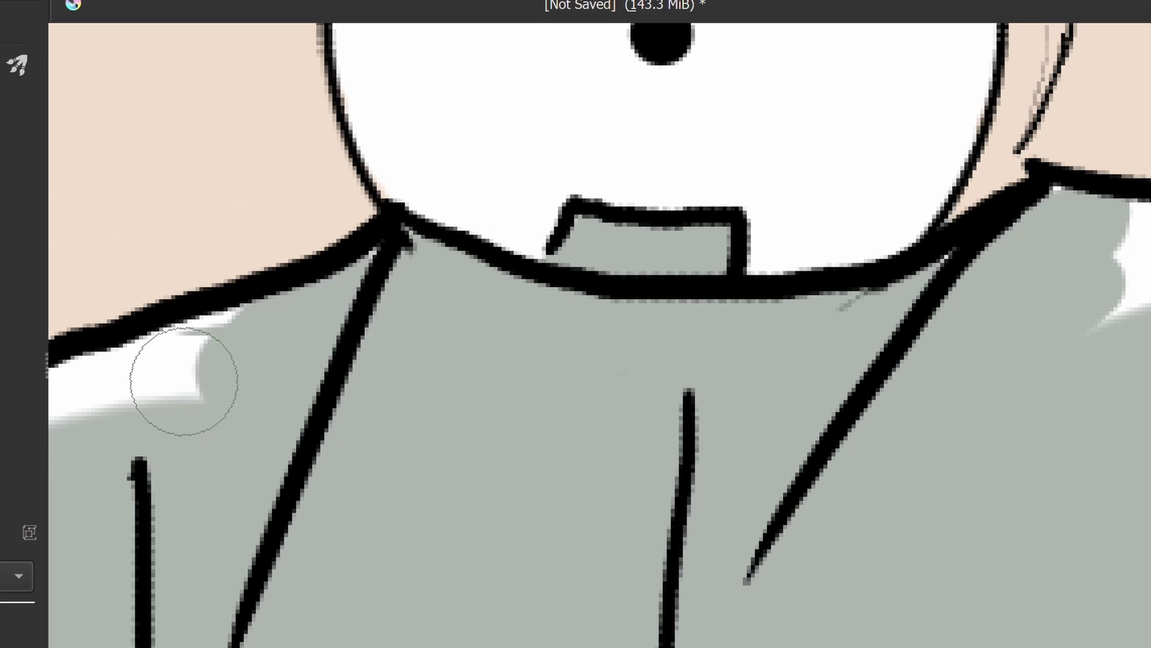
scroll(183, 384, down, 1)
mouse_move(777, 360)
mouse_down()
mouse_move(771, 295)
mouse_move(906, 348)
mouse_up()
mouse_move(905, 348)
mouse_down()
mouse_move(509, 393)
mouse_move(264, 300)
mouse_up()
scroll(740, 396, down, 3)
scroll(741, 395, up, 3)
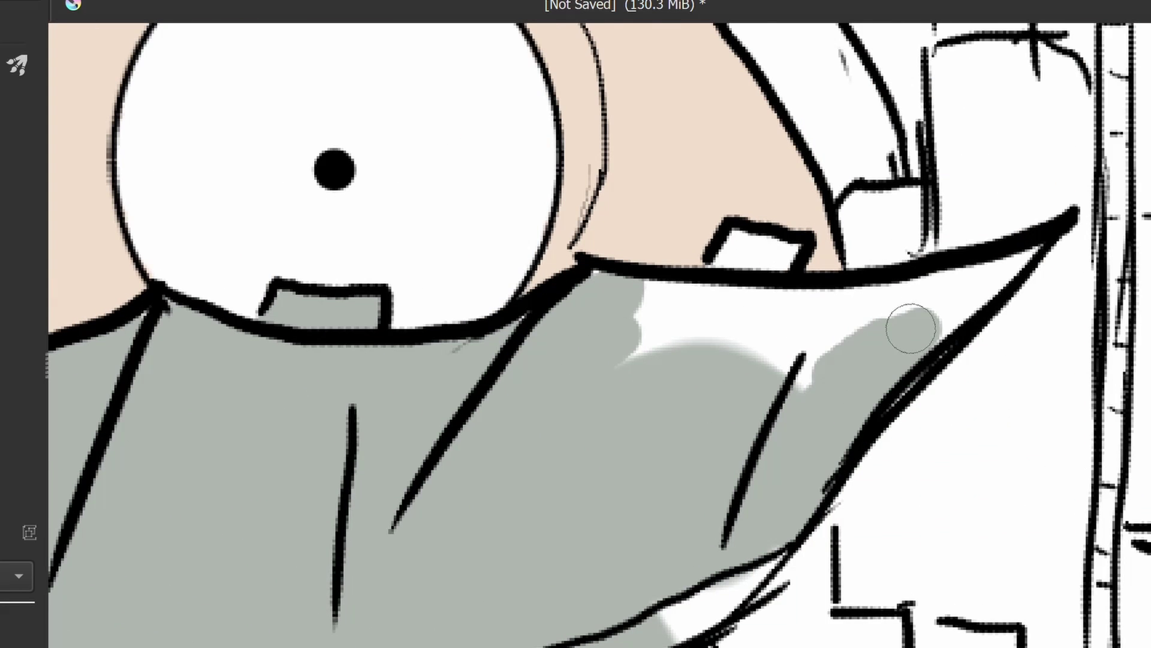
Paint the mask's right corner, the domed helmet rim and the rim's bolts in grey-green
mouse_move(912, 326)
mouse_down()
mouse_move(870, 288)
mouse_move(745, 288)
mouse_move(874, 210)
mouse_move(866, 506)
mouse_move(956, 596)
mouse_move(997, 252)
mouse_move(1063, 143)
mouse_move(1101, 539)
mouse_move(1073, 75)
mouse_up()
mouse_move(826, 108)
mouse_down()
mouse_move(874, 193)
mouse_move(807, 63)
mouse_up()
scroll(942, 180, up, 3)
mouse_move(492, 264)
mouse_down()
mouse_move(750, 583)
mouse_move(494, 293)
mouse_move(270, 77)
mouse_up()
scroll(396, 391, down, 3)
scroll(396, 391, up, 2)
mouse_move(611, 396)
mouse_down()
mouse_move(701, 352)
mouse_move(455, 187)
mouse_move(329, 237)
mouse_move(162, 137)
mouse_up()
scroll(607, 321, down, 4)
scroll(230, 303, up, 3)
mouse_move(523, 245)
mouse_down()
mouse_move(311, 314)
mouse_move(92, 434)
mouse_move(301, 378)
mouse_move(941, 249)
mouse_move(700, 206)
mouse_move(853, 208)
mouse_move(881, 165)
mouse_up()
drag(318, 264, 339, 251)
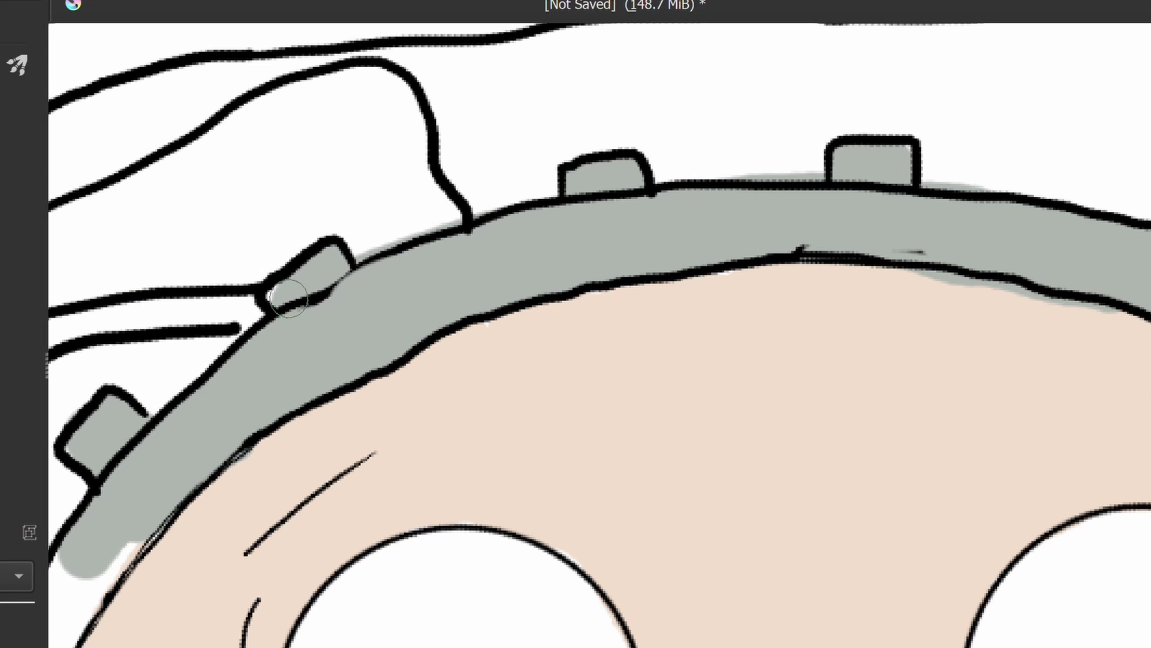
Finish colouring the bolts on the rim's left side and the rim's lower left end in grey-green
drag(299, 288, 281, 303)
scroll(79, 577, down, 2)
scroll(288, 450, up, 2)
mouse_move(495, 282)
mouse_down()
mouse_move(537, 168)
mouse_move(433, 515)
mouse_move(408, 522)
mouse_up()
mouse_move(340, 600)
mouse_down()
mouse_move(306, 509)
mouse_move(267, 548)
mouse_move(327, 624)
mouse_up()
Paint the left-side housing blocks and the collar's left flap in grey-green
scroll(324, 300, down, 2)
scroll(240, 569, up, 3)
mouse_move(393, 288)
mouse_down()
mouse_move(494, 404)
mouse_move(295, 244)
mouse_move(244, 159)
mouse_up()
drag(578, 308, 452, 414)
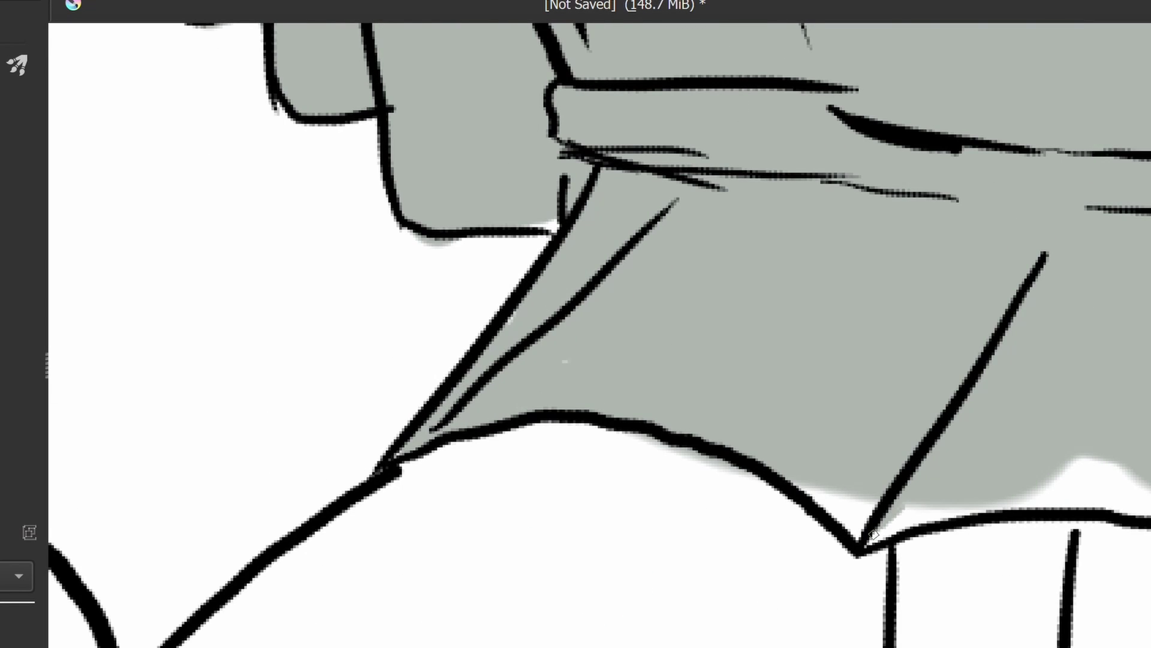
Fill the collar's scalloped lower edge with grey-green out to its right-hand tip
mouse_move(873, 535)
mouse_down()
mouse_move(920, 514)
mouse_move(1145, 500)
mouse_up()
scroll(869, 301, down, 2)
mouse_move(869, 300)
mouse_down()
mouse_move(833, 364)
mouse_move(406, 378)
mouse_up()
mouse_move(916, 360)
mouse_down()
mouse_move(1062, 270)
mouse_move(1109, 192)
mouse_up()
Paint the helmet's right-side blocks, toothed disc, knob and upright bar in grey-green
scroll(1109, 192, up, 2)
drag(473, 326, 510, 450)
mouse_move(390, 129)
mouse_down()
mouse_move(434, 84)
mouse_move(571, 264)
mouse_move(699, 232)
mouse_up()
mouse_move(528, 432)
mouse_down()
mouse_move(649, 412)
mouse_move(645, 246)
mouse_up()
mouse_move(725, 347)
mouse_down()
mouse_move(714, 111)
mouse_move(632, 118)
mouse_up()
scroll(632, 118, up, 1)
drag(516, 300, 599, 334)
mouse_move(584, 246)
mouse_down()
mouse_move(599, 409)
mouse_move(690, 278)
mouse_move(653, 280)
mouse_up()
drag(222, 450, 258, 289)
mouse_move(480, 491)
mouse_down()
mouse_move(457, 199)
mouse_move(272, 129)
mouse_move(507, 147)
mouse_up()
scroll(457, 201, down, 2)
Paint the frame's long top bar in grey-green across to its left corner
drag(327, 295, 470, 291)
scroll(753, 278, up, 3)
mouse_move(758, 290)
mouse_down()
mouse_move(925, 303)
mouse_move(694, 311)
mouse_move(586, 341)
mouse_move(372, 318)
mouse_move(316, 295)
mouse_up()
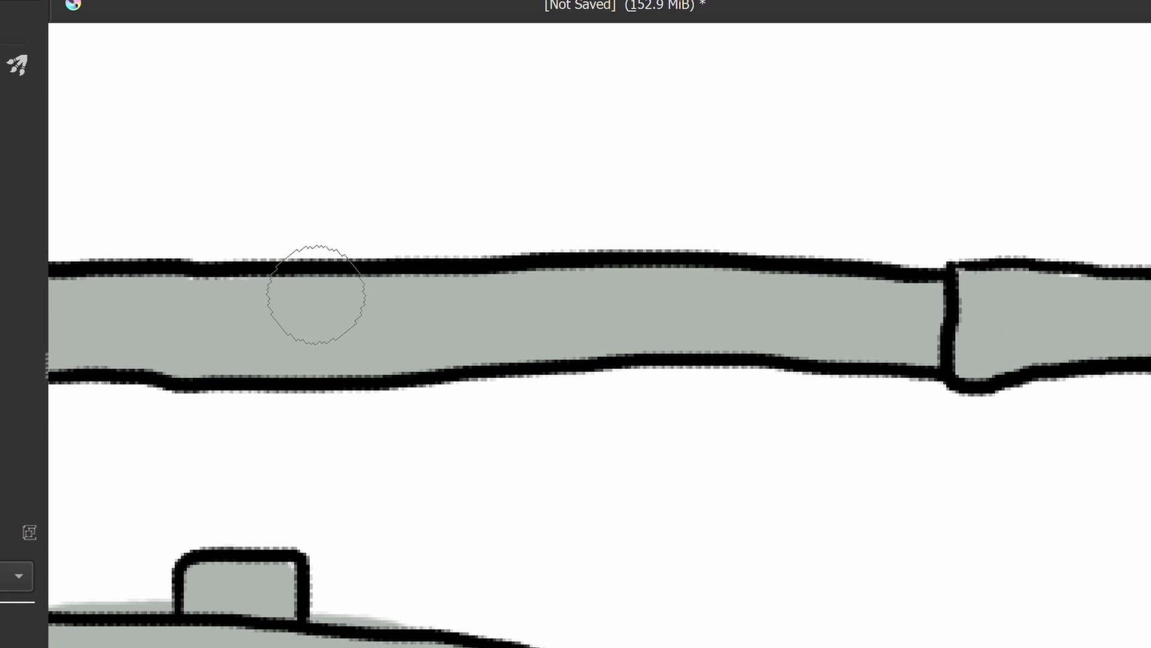
scroll(840, 324, down, 2)
scroll(300, 330, up, 3)
mouse_move(719, 270)
mouse_down()
mouse_move(414, 345)
mouse_move(902, 275)
mouse_move(962, 329)
mouse_move(424, 412)
mouse_move(186, 534)
mouse_move(275, 438)
mouse_move(335, 419)
mouse_up()
scroll(1014, 326, down, 2)
scroll(285, 402, up, 1)
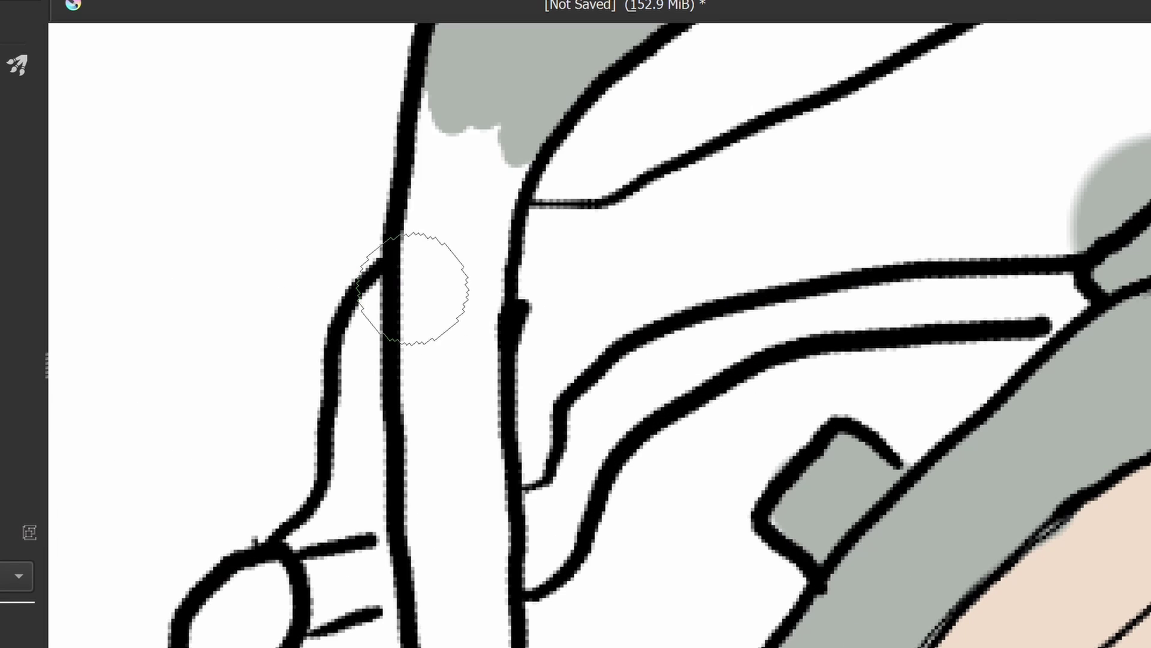
Paint the frame's left bar, the curved tube to the helmet and the side bracket in grey-green
mouse_move(414, 287)
mouse_down()
mouse_move(450, 506)
mouse_move(492, 630)
mouse_move(539, 504)
mouse_move(684, 366)
mouse_move(668, 372)
mouse_up()
mouse_move(730, 596)
mouse_down()
mouse_move(630, 560)
mouse_move(488, 308)
mouse_up()
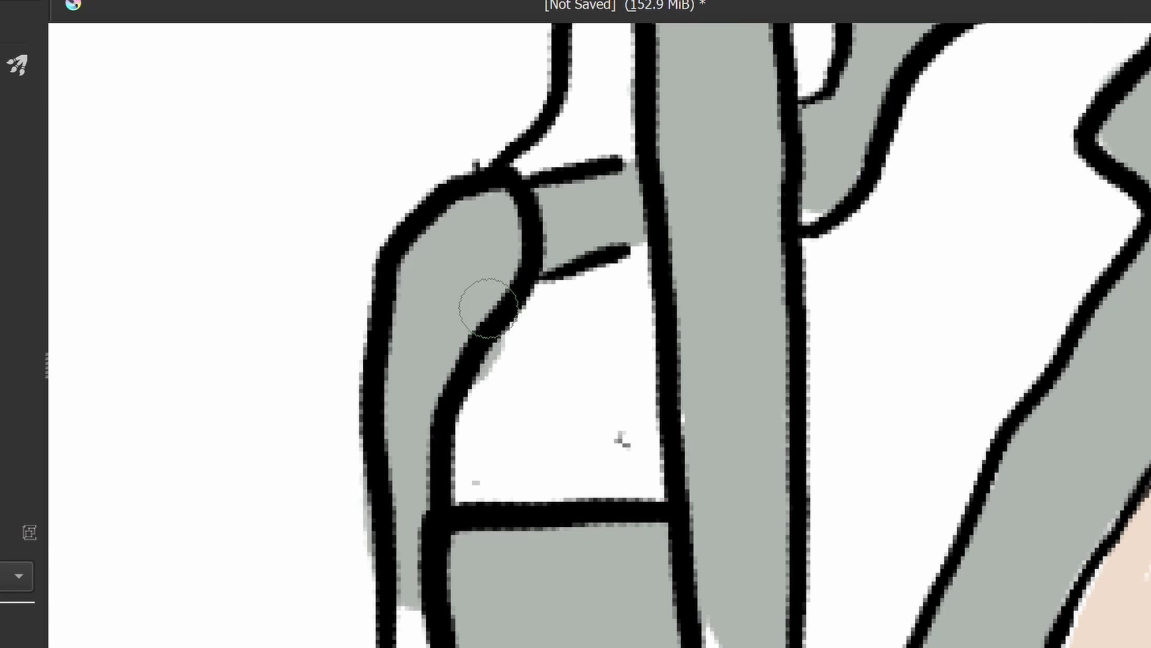
drag(735, 641, 778, 192)
drag(429, 157, 461, 291)
scroll(483, 333, down, 5)
drag(694, 195, 290, 270)
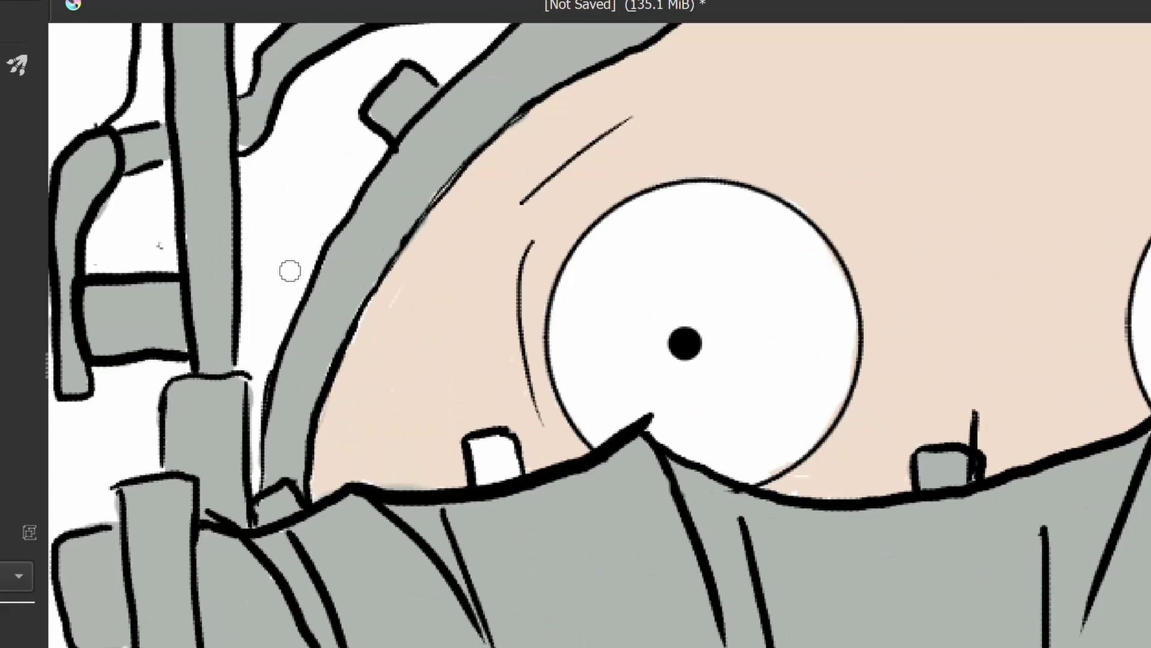
Choose a darker grey and shade the mask's left folds, the small left tab and the left housing
right_click(451, 421)
drag(453, 570, 427, 517)
drag(264, 518, 293, 508)
drag(481, 476, 514, 471)
mouse_move(680, 473)
mouse_down()
mouse_move(712, 506)
mouse_move(744, 639)
mouse_up()
drag(270, 543, 327, 642)
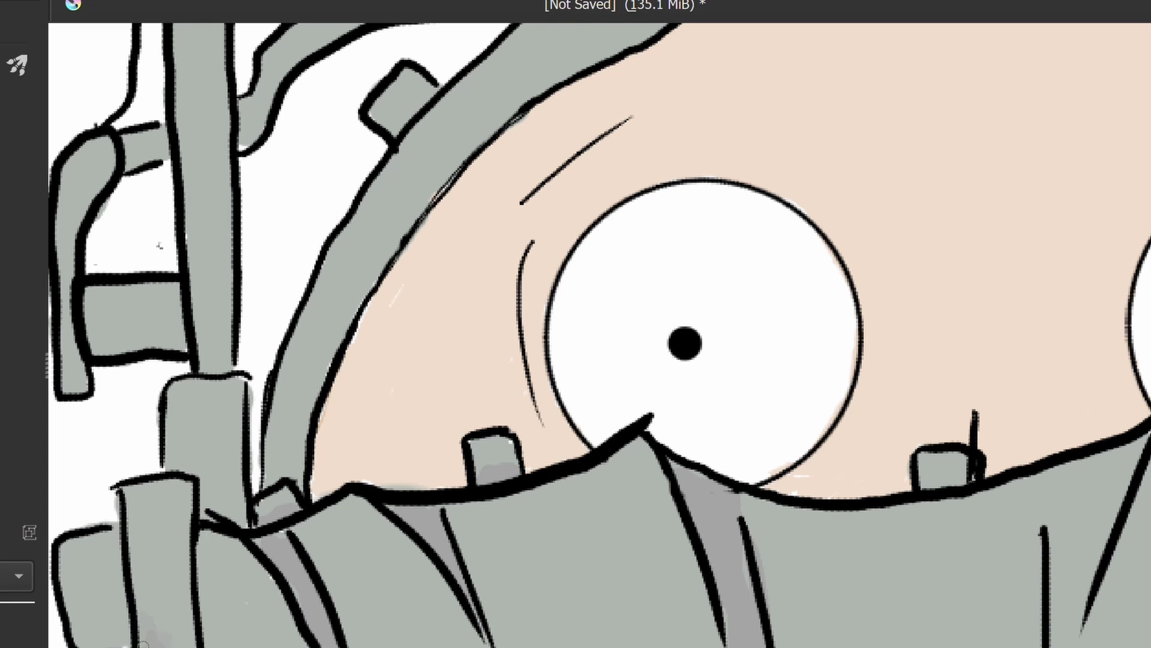
drag(142, 646, 171, 617)
Shade the left post, the inner edge of the helmet rim and the left bracket in darker grey
drag(225, 446, 227, 471)
mouse_move(307, 413)
mouse_down()
mouse_move(384, 244)
mouse_move(555, 73)
mouse_up()
drag(393, 123, 422, 97)
drag(227, 400, 226, 450)
drag(108, 327, 159, 326)
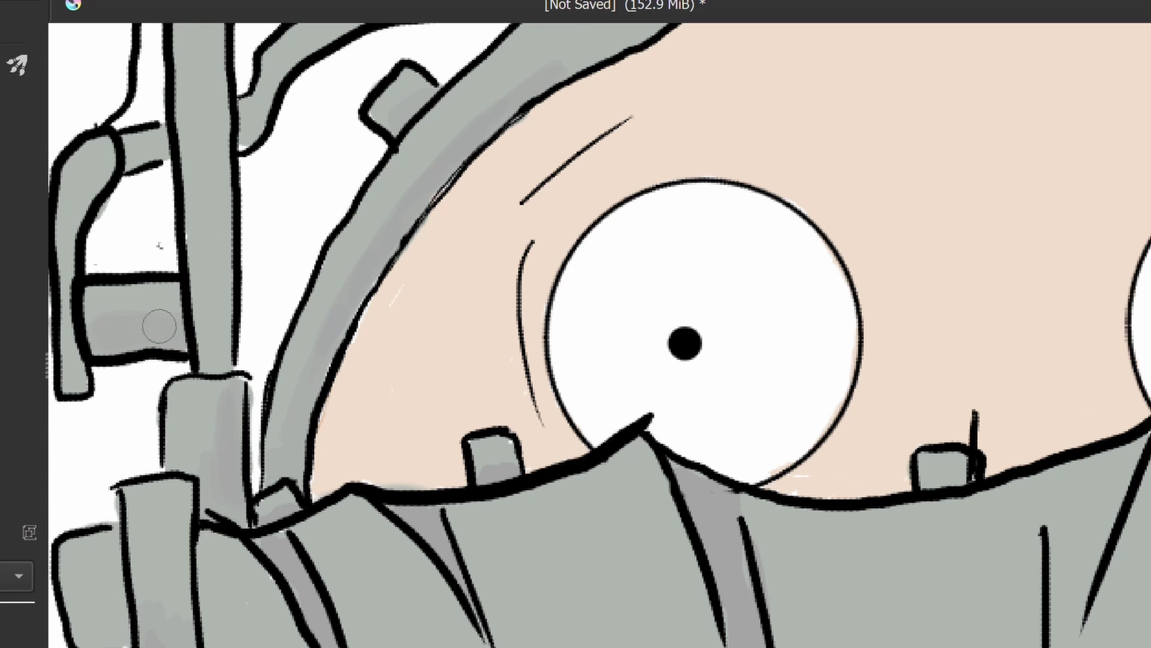
mouse_move(109, 204)
mouse_down()
mouse_move(80, 293)
mouse_move(75, 360)
mouse_up()
Shade the mask's middle and right folds and the band beneath them in darker grey
drag(780, 510, 381, 303)
mouse_move(718, 273)
mouse_down()
mouse_move(681, 321)
mouse_move(680, 530)
mouse_up()
mouse_move(367, 579)
mouse_down()
mouse_move(553, 578)
mouse_move(846, 544)
mouse_up()
drag(845, 544, 1094, 477)
mouse_move(963, 289)
mouse_down()
mouse_move(906, 504)
mouse_move(669, 536)
mouse_up()
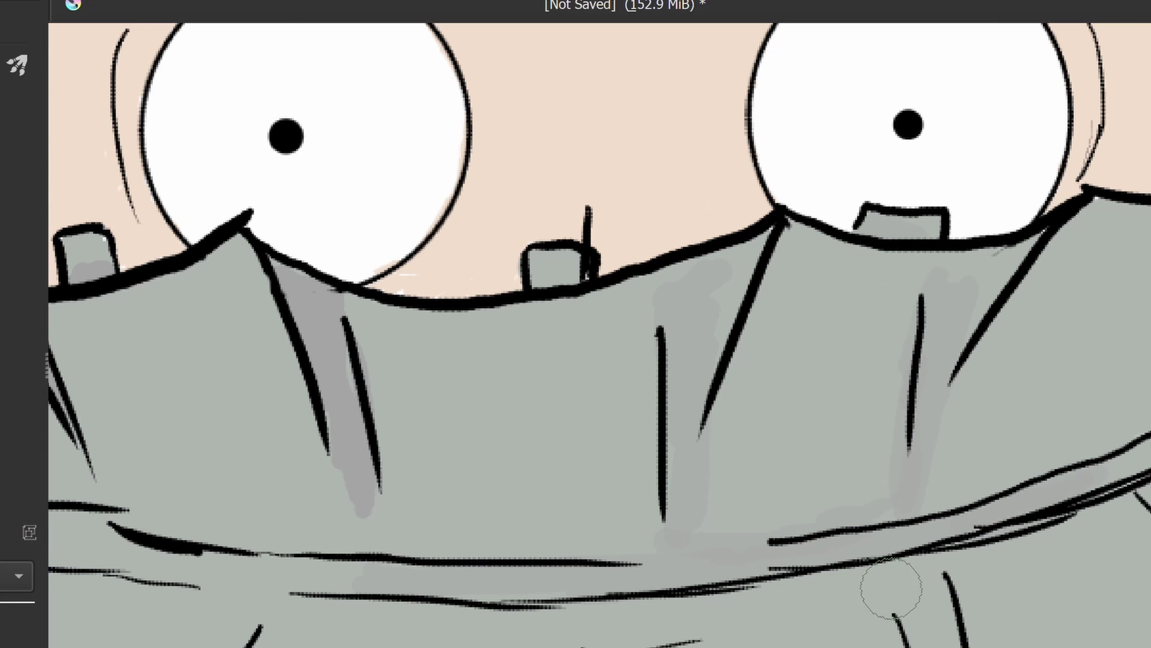
Shade the collar's right folds and the mask's far-right fold in darker grey
drag(892, 587, 748, 474)
drag(744, 477, 786, 642)
drag(1057, 384, 1030, 367)
drag(971, 201, 1024, 256)
mouse_move(1060, 169)
mouse_down()
mouse_move(1070, 220)
mouse_move(932, 362)
mouse_up()
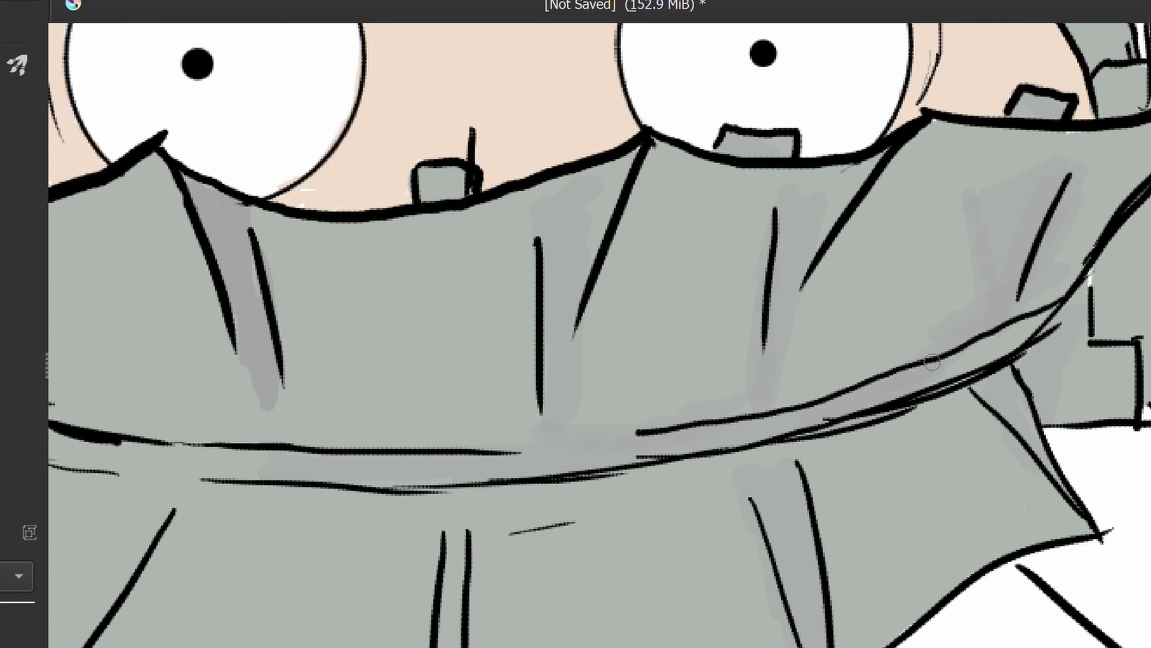
Shade the helmet's right-side housing, round knob and lower connector block in darker grey
drag(1068, 400, 1125, 385)
scroll(1125, 385, down, 1)
scroll(710, 362, up, 2)
drag(720, 168, 706, 190)
drag(743, 384, 765, 501)
drag(870, 522, 889, 532)
mouse_move(981, 294)
mouse_down()
mouse_move(962, 389)
mouse_move(985, 418)
mouse_up()
mouse_move(785, 446)
mouse_down()
mouse_move(887, 395)
mouse_move(802, 387)
mouse_move(905, 510)
mouse_move(779, 425)
mouse_move(784, 449)
mouse_up()
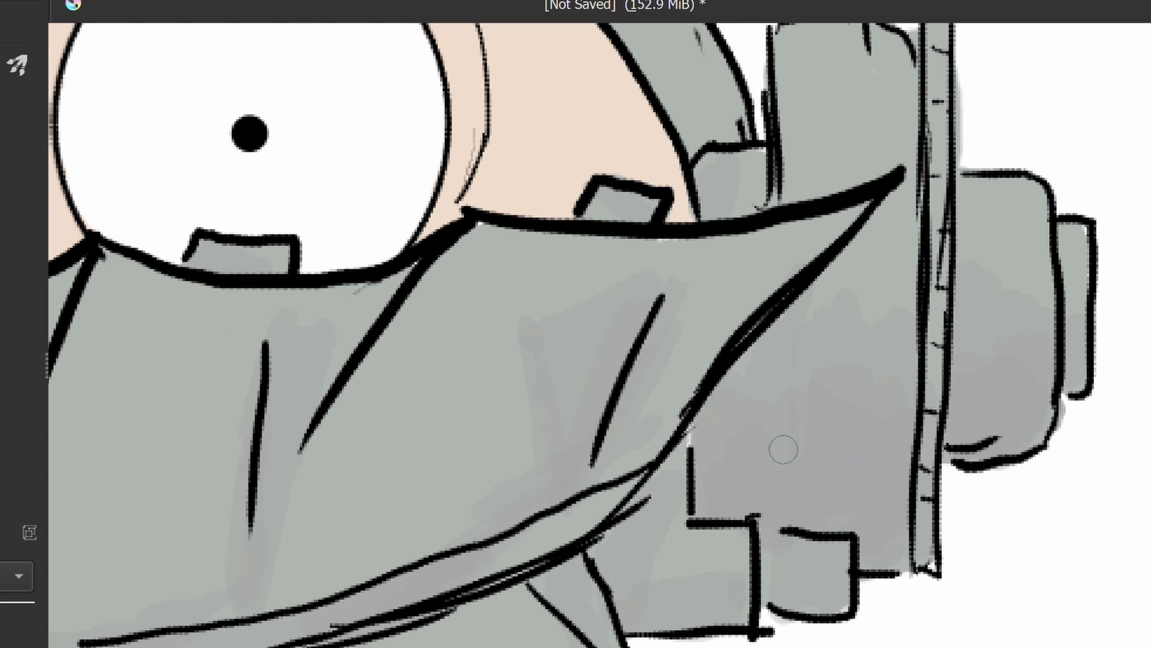
scroll(784, 449, down, 3)
scroll(715, 213, up, 5)
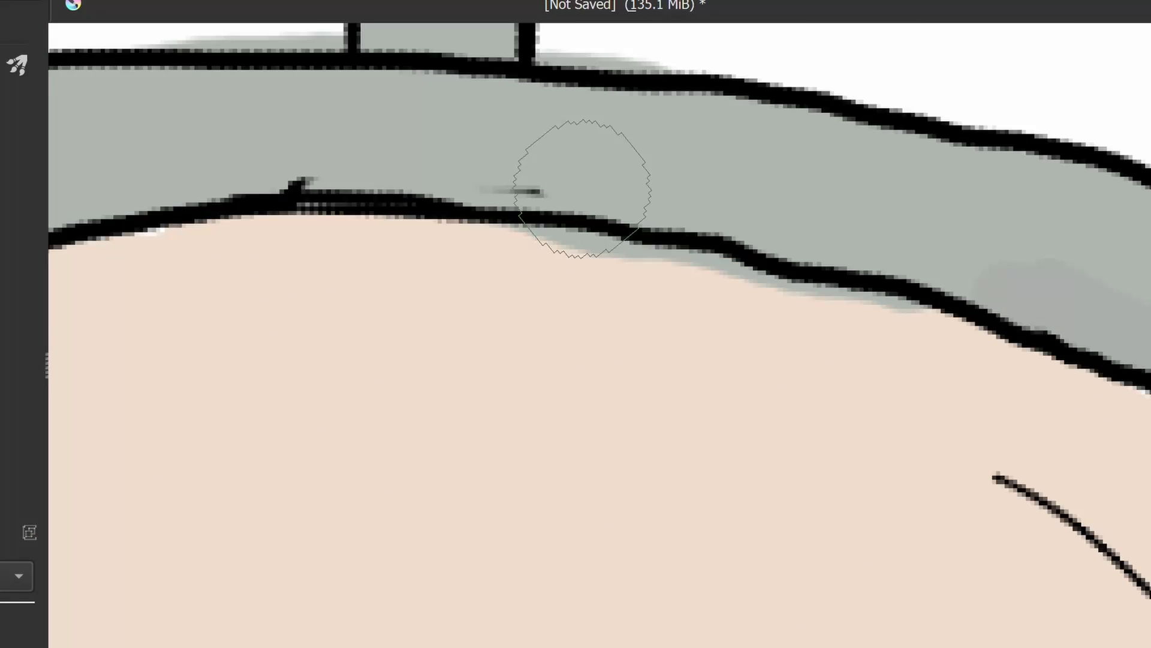
Shade the helmet rim across the top and upper left in darker grey and clear the grey spill around the upper-left clip
drag(966, 255, 388, 166)
scroll(343, 173, left, 5)
drag(726, 245, 390, 294)
scroll(164, 410, left, 5)
drag(252, 563, 620, 288)
drag(336, 258, 474, 230)
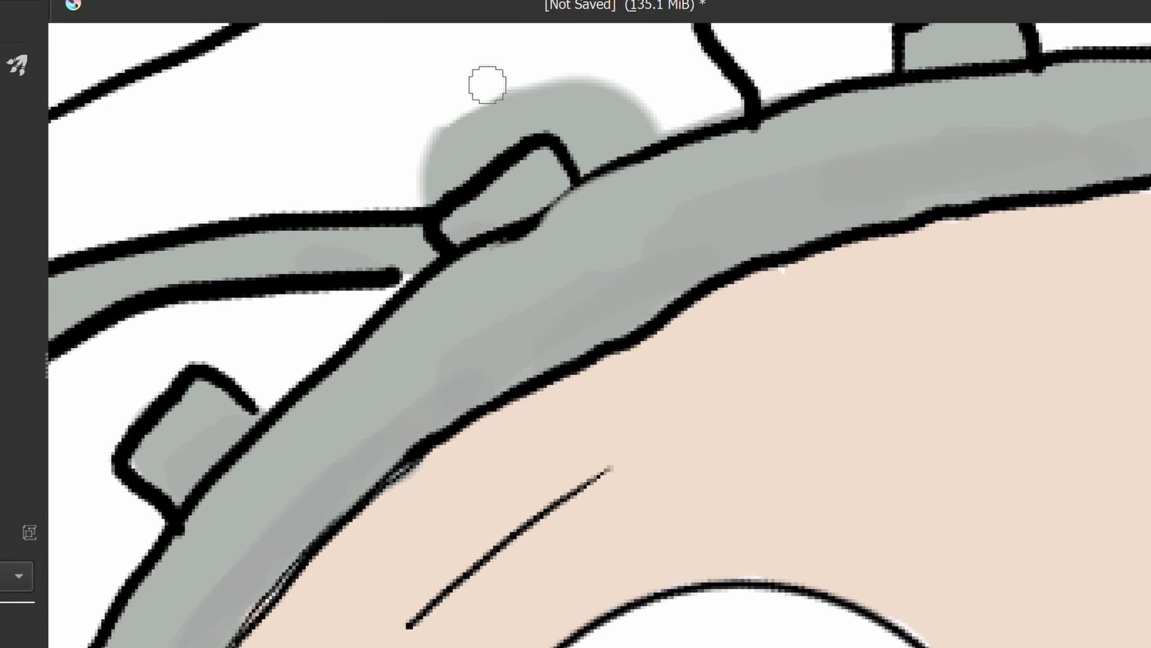
mouse_move(488, 85)
mouse_down()
mouse_move(566, 122)
mouse_move(673, 88)
mouse_up()
scroll(673, 88, left, 5)
drag(333, 108, 270, 170)
Shade the upper-left corner and top bar of the helmet's outer frame in darker grey
scroll(434, 287, up, 3)
drag(243, 407, 391, 172)
scroll(391, 173, down, 2)
drag(360, 279, 587, 237)
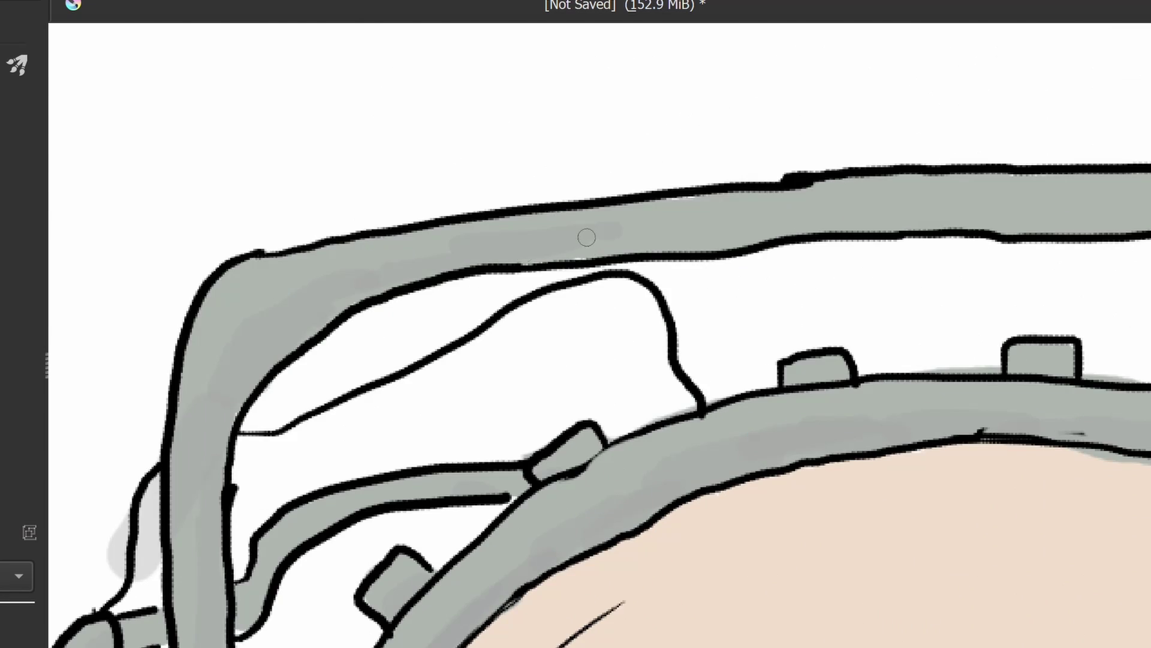
key(6)
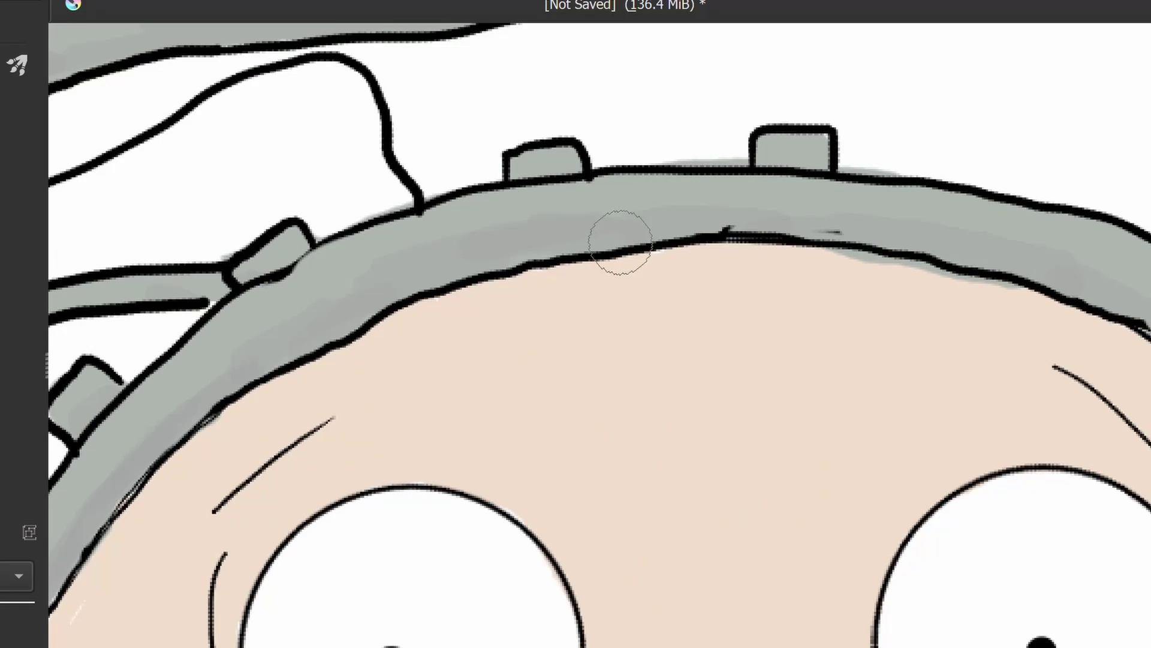
Shade the lower-left connector block, the mask's lower band and the collar's leftmost folds in darker grey
key(2)
scroll(696, 473, up, 5)
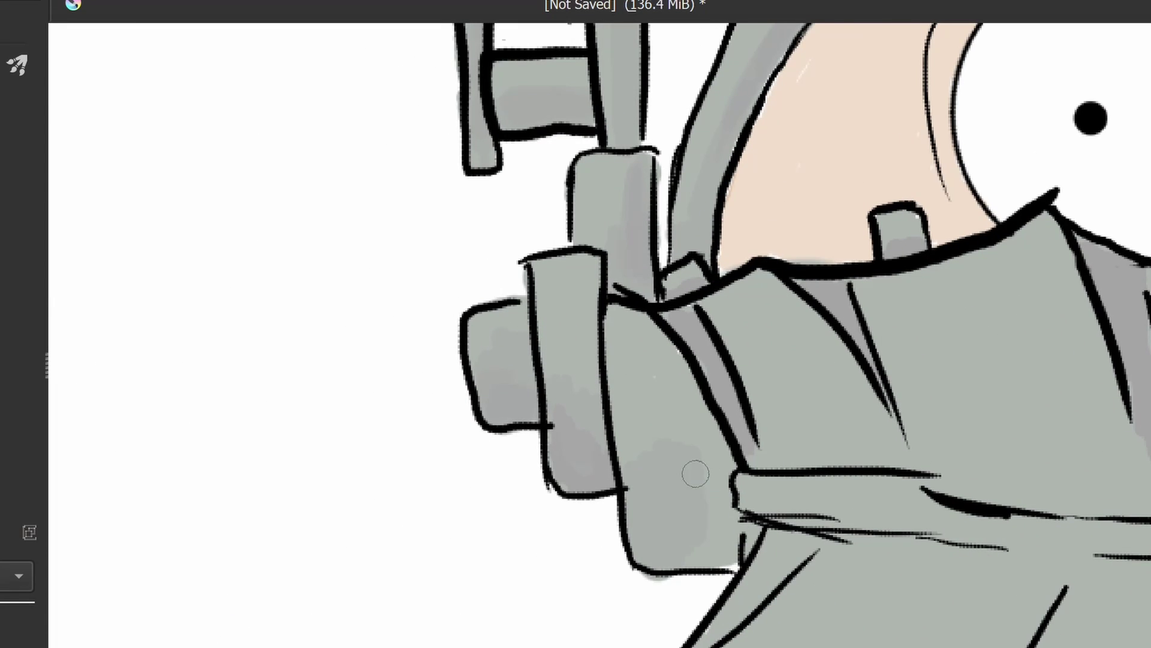
drag(696, 474, 682, 555)
drag(789, 549, 706, 639)
drag(774, 522, 948, 531)
drag(930, 474, 1041, 498)
scroll(989, 516, down, 1)
drag(990, 515, 636, 326)
drag(683, 376, 615, 507)
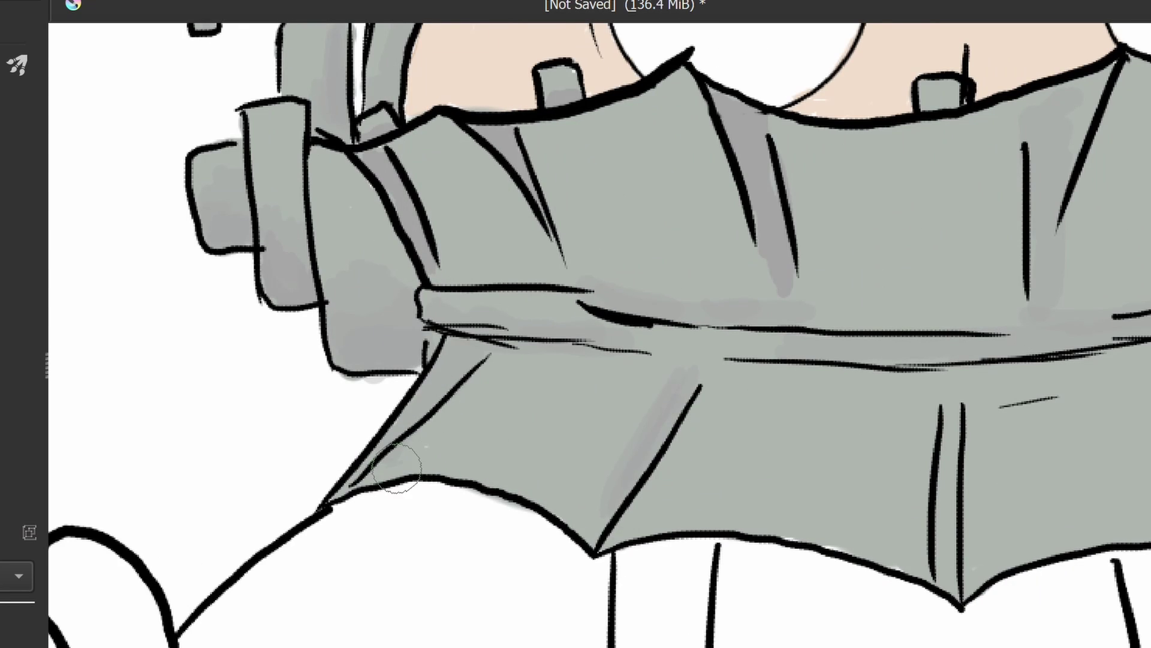
Shade the collar's lower-left edge and the folds beside its left and centre crease lines in darker grey
drag(397, 471, 572, 512)
drag(624, 531, 693, 398)
drag(931, 420, 903, 561)
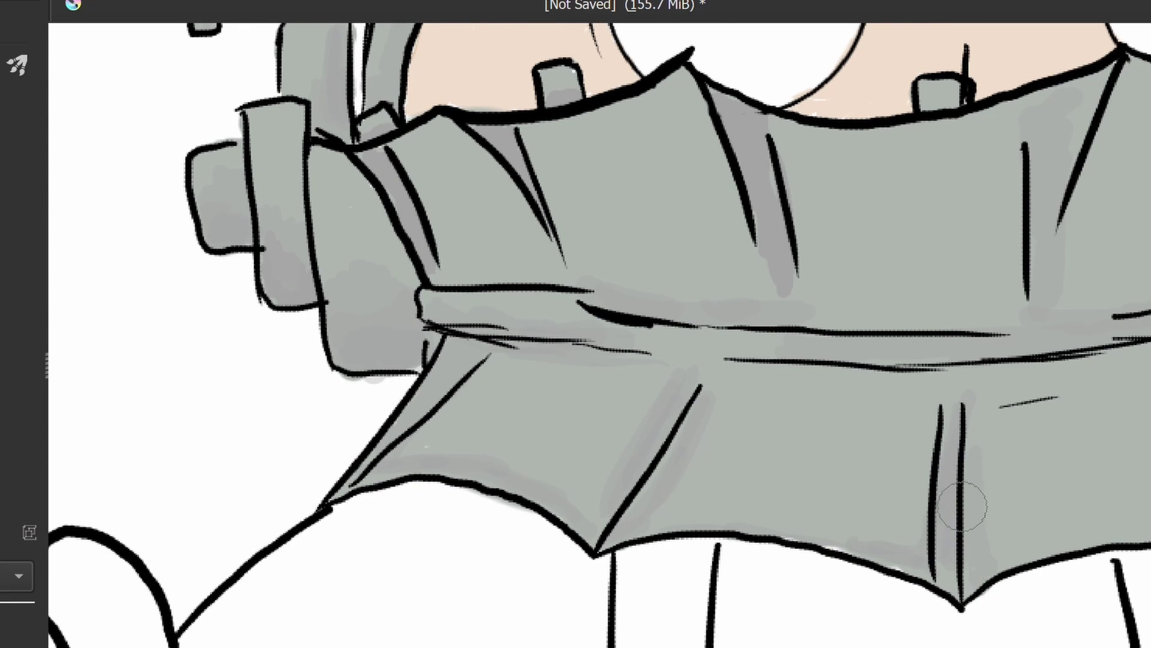
drag(963, 507, 562, 474)
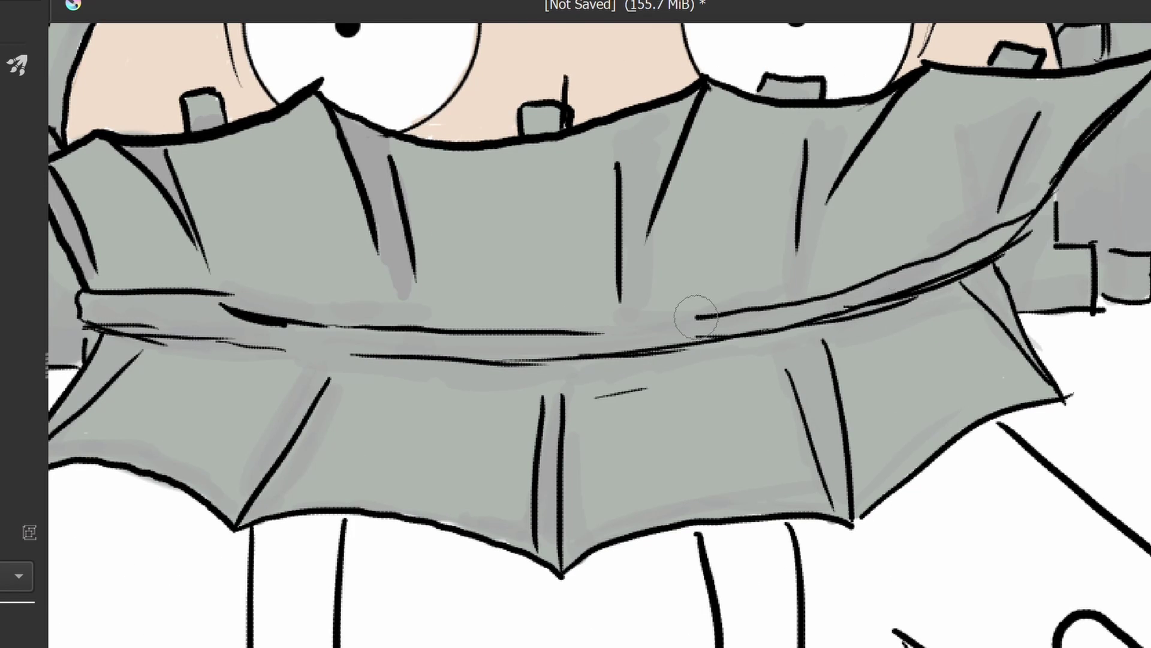
Pick a muted tan colour and tint the folds and edges of the mask and collar with it
right_click(435, 344)
click(371, 308)
drag(473, 337, 456, 335)
right_click(456, 334)
drag(636, 201, 630, 311)
mouse_move(948, 270)
mouse_down()
mouse_move(1014, 253)
mouse_move(1119, 87)
mouse_up()
drag(967, 415, 894, 476)
drag(951, 410, 1048, 360)
drag(574, 437, 577, 563)
drag(333, 390, 268, 523)
drag(102, 396, 82, 447)
mouse_move(96, 312)
mouse_down()
mouse_move(108, 267)
mouse_move(89, 207)
mouse_up()
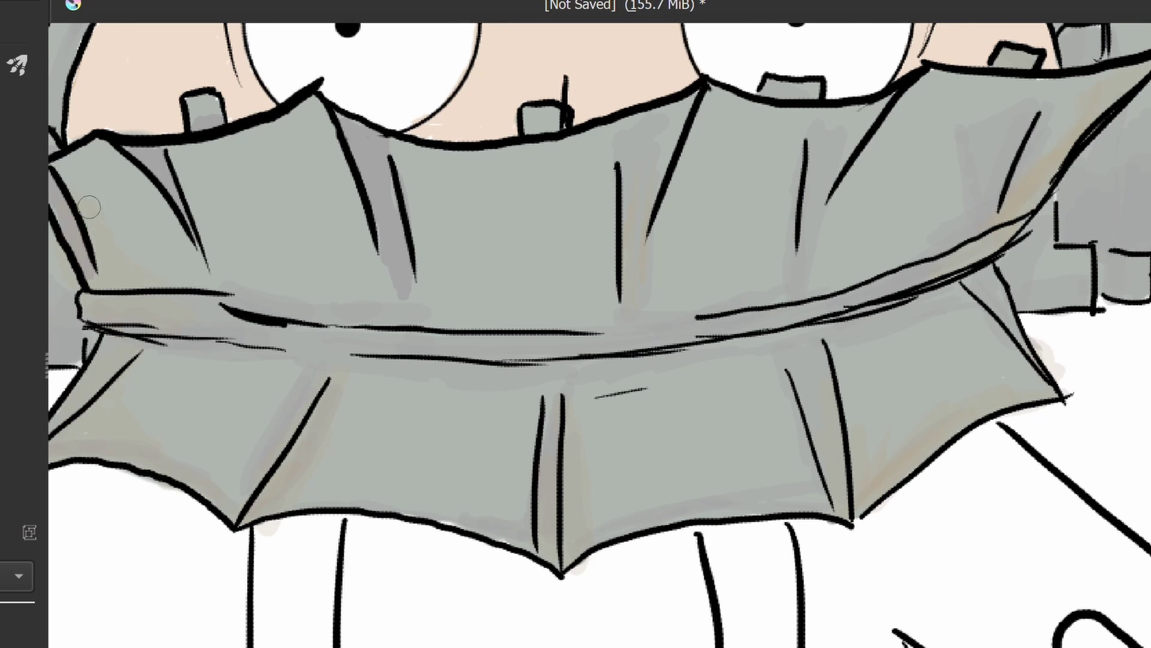
Tint the mask's clips and the helmet's left posts, bracket and frame with tan
drag(206, 108, 209, 124)
drag(112, 106, 480, 103)
scroll(480, 103, up, 1)
drag(206, 281, 201, 218)
drag(326, 185, 327, 129)
drag(384, 90, 417, 566)
drag(333, 270, 344, 390)
drag(393, 153, 379, 207)
mouse_move(270, 207)
mouse_down()
mouse_move(237, 255)
mouse_move(203, 267)
mouse_up()
scroll(331, 136, down, 1)
drag(731, 85, 678, 230)
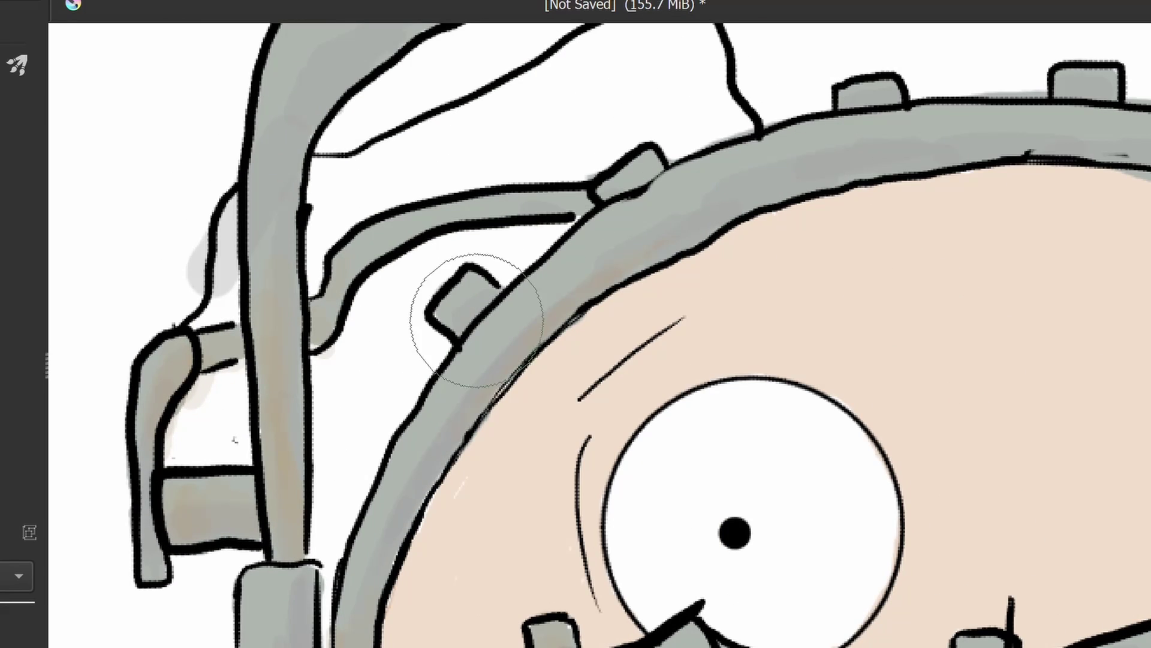
Tint the helmet rim and the right-side posts, housing and ruler-like strip with tan
drag(1049, 149, 129, 513)
scroll(708, 565, up, 1)
drag(708, 565, 738, 564)
drag(510, 294, 624, 290)
drag(391, 556, 495, 644)
drag(785, 527, 804, 60)
scroll(868, 514, up, 1)
scroll(868, 514, down, 2)
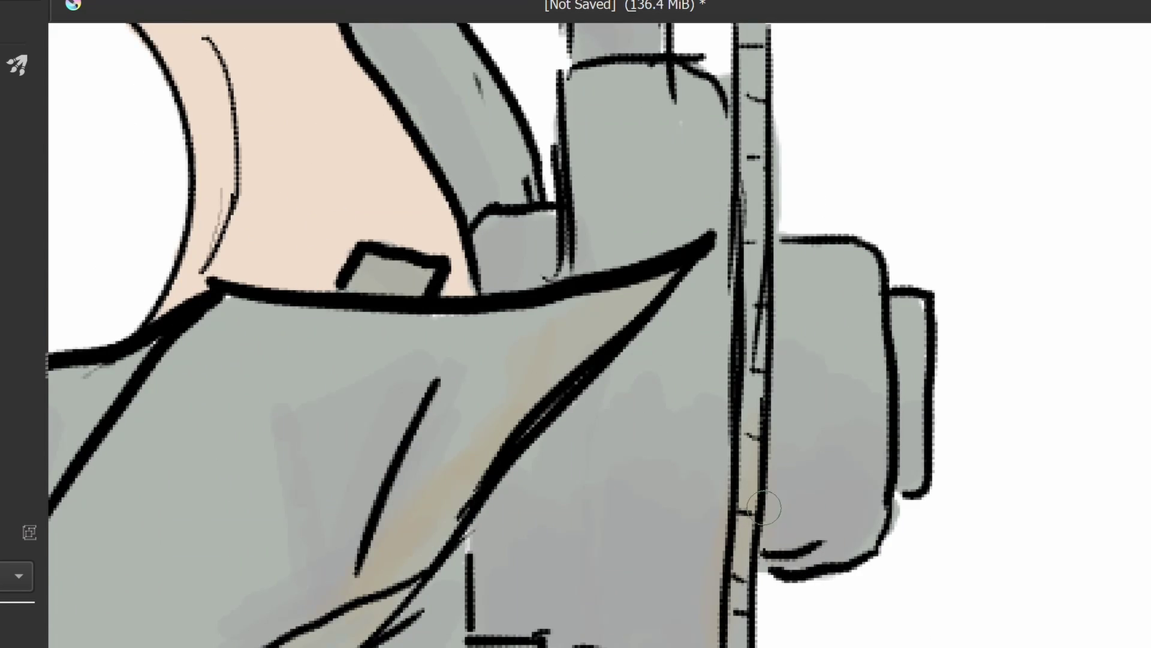
Fill the overalls' body and left strap with red, leaving the round buttons white
scroll(611, 187, down, 3)
right_click(537, 344)
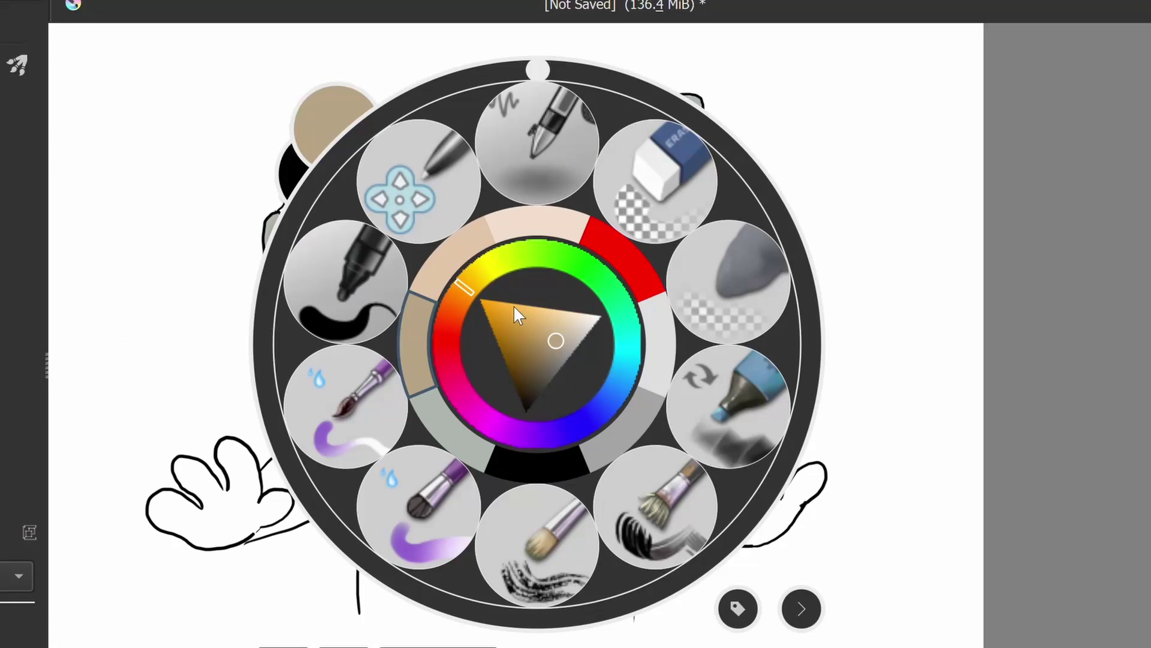
click(625, 257)
scroll(384, 543, up, 4)
mouse_move(491, 312)
mouse_down()
mouse_move(496, 224)
mouse_move(465, 187)
mouse_move(558, 365)
mouse_up()
drag(639, 480, 588, 568)
mouse_move(432, 599)
mouse_down()
mouse_move(318, 600)
mouse_move(537, 576)
mouse_up()
mouse_move(621, 447)
mouse_down()
mouse_move(807, 484)
mouse_move(794, 502)
mouse_move(675, 522)
mouse_up()
scroll(675, 522, down, 2)
mouse_move(678, 480)
mouse_down()
mouse_move(588, 421)
mouse_move(853, 493)
mouse_move(867, 421)
mouse_up()
scroll(832, 365, up, 4)
drag(788, 354, 1015, 293)
drag(809, 336, 791, 365)
Pick a bright yellow and fill the shirt's right sleeve and shoulder with it
right_click(528, 344)
click(478, 265)
click(528, 316)
drag(527, 312, 501, 289)
right_click(500, 289)
scroll(573, 318, down, 4)
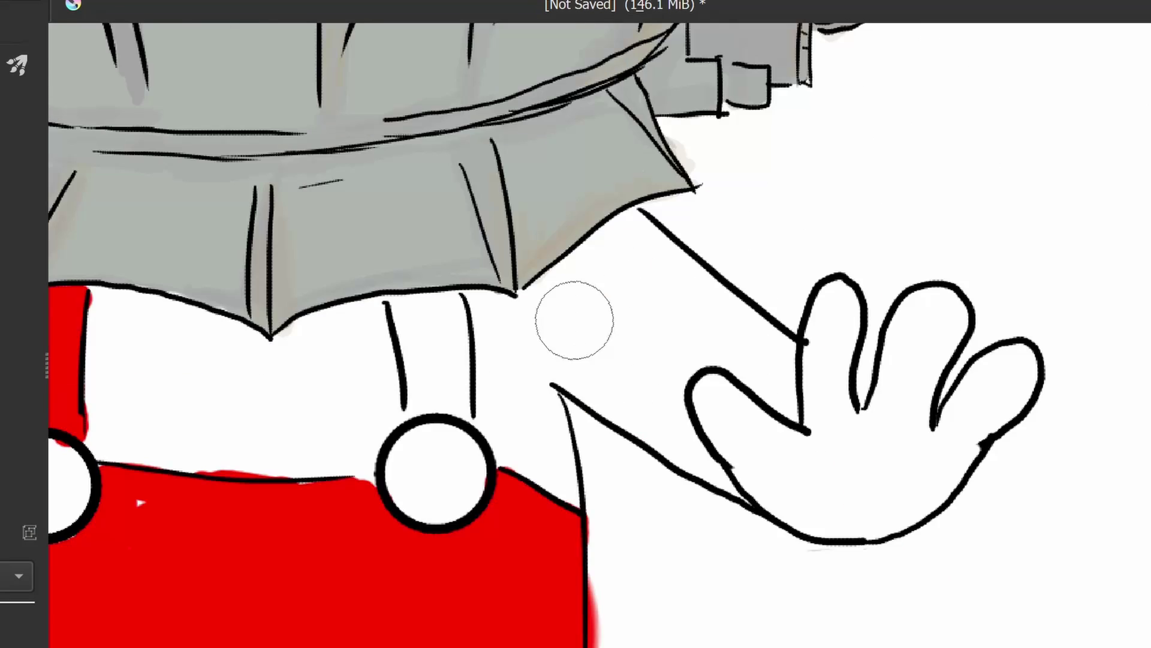
drag(627, 241, 553, 351)
scroll(580, 287, up, 4)
drag(651, 147, 535, 201)
key(ctrl+z)
mouse_move(672, 258)
mouse_down()
mouse_move(727, 299)
mouse_move(1041, 617)
mouse_move(575, 211)
mouse_move(205, 398)
mouse_move(571, 613)
mouse_move(690, 647)
mouse_up()
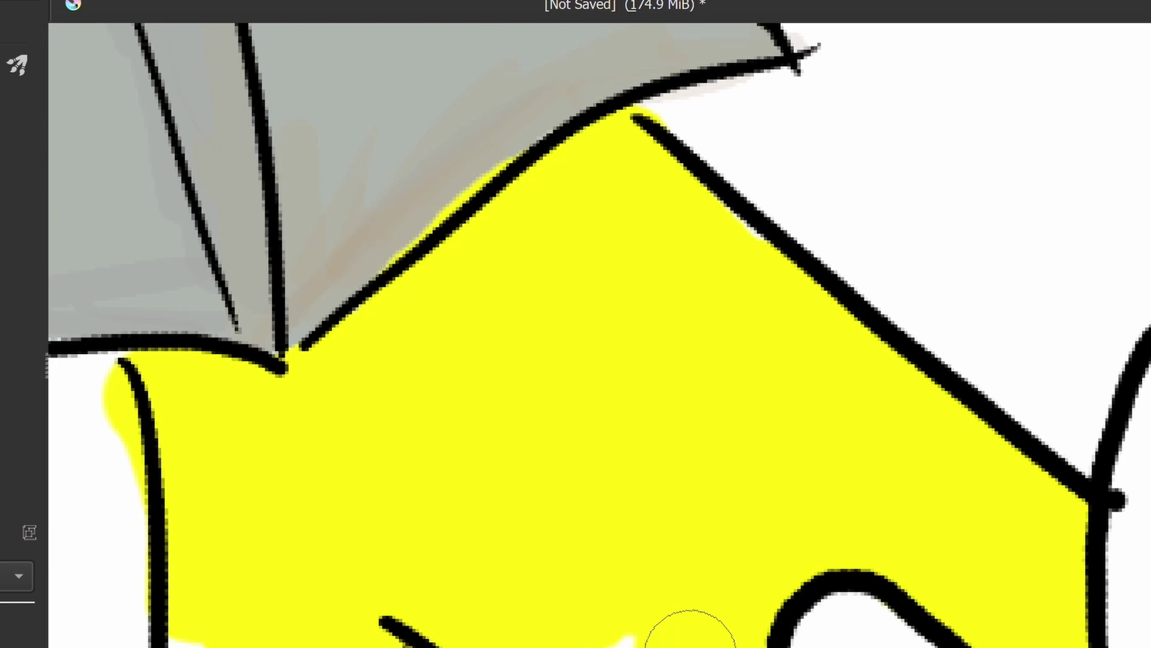
scroll(742, 482, up, 3)
mouse_move(539, 408)
mouse_down()
mouse_move(401, 470)
mouse_move(514, 612)
mouse_up()
drag(1043, 390, 1073, 440)
Fill the shirt front between and beside the overall straps with yellow
scroll(984, 397, down, 2)
mouse_move(585, 416)
mouse_down()
mouse_move(625, 469)
mouse_move(498, 459)
mouse_up()
scroll(560, 360, down, 1)
mouse_move(405, 399)
mouse_down()
mouse_move(589, 599)
mouse_move(624, 387)
mouse_move(432, 380)
mouse_move(481, 504)
mouse_up()
scroll(481, 504, down, 1)
drag(468, 345, 501, 520)
mouse_move(470, 303)
mouse_down()
mouse_move(644, 236)
mouse_move(570, 565)
mouse_move(304, 339)
mouse_move(251, 336)
mouse_up()
scroll(792, 244, up, 3)
drag(701, 132, 665, 635)
drag(720, 354, 690, 90)
scroll(719, 180, up, 1)
Fill the shirt's left sleeve with yellow up to the outlines of the hand and thumb
mouse_move(590, 294)
mouse_down()
mouse_move(740, 304)
mouse_move(654, 414)
mouse_up()
scroll(654, 414, down, 1)
mouse_move(474, 252)
mouse_down()
mouse_move(460, 339)
mouse_move(636, 589)
mouse_move(444, 557)
mouse_up()
scroll(300, 312, up, 1)
mouse_move(683, 146)
mouse_down()
mouse_move(621, 520)
mouse_move(866, 131)
mouse_move(747, 126)
mouse_up()
scroll(653, 180, down, 2)
mouse_move(600, 150)
mouse_down()
mouse_move(260, 268)
mouse_move(617, 347)
mouse_move(440, 95)
mouse_up()
scroll(426, 332, up, 2)
mouse_move(240, 408)
mouse_down()
mouse_move(617, 226)
mouse_move(1013, 385)
mouse_move(941, 404)
mouse_up()
scroll(924, 384, down, 3)
scroll(579, 382, up, 2)
drag(678, 423, 363, 590)
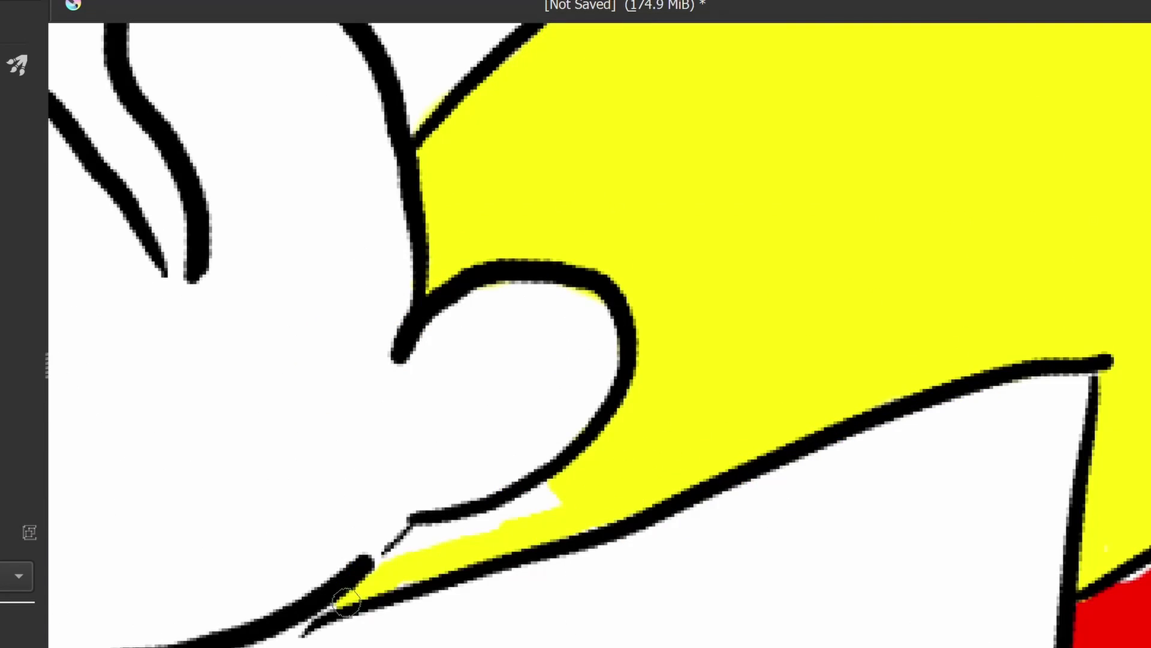
drag(534, 504, 405, 539)
scroll(661, 428, down, 2)
drag(686, 208, 593, 201)
Sample the overalls' red and fill the right strap with it
ctrl+click(211, 377)
drag(668, 328, 677, 387)
scroll(761, 354, up, 3)
mouse_move(709, 262)
mouse_down()
mouse_move(713, 299)
mouse_move(474, 239)
mouse_move(598, 237)
mouse_move(606, 539)
mouse_up()
scroll(605, 538, down, 2)
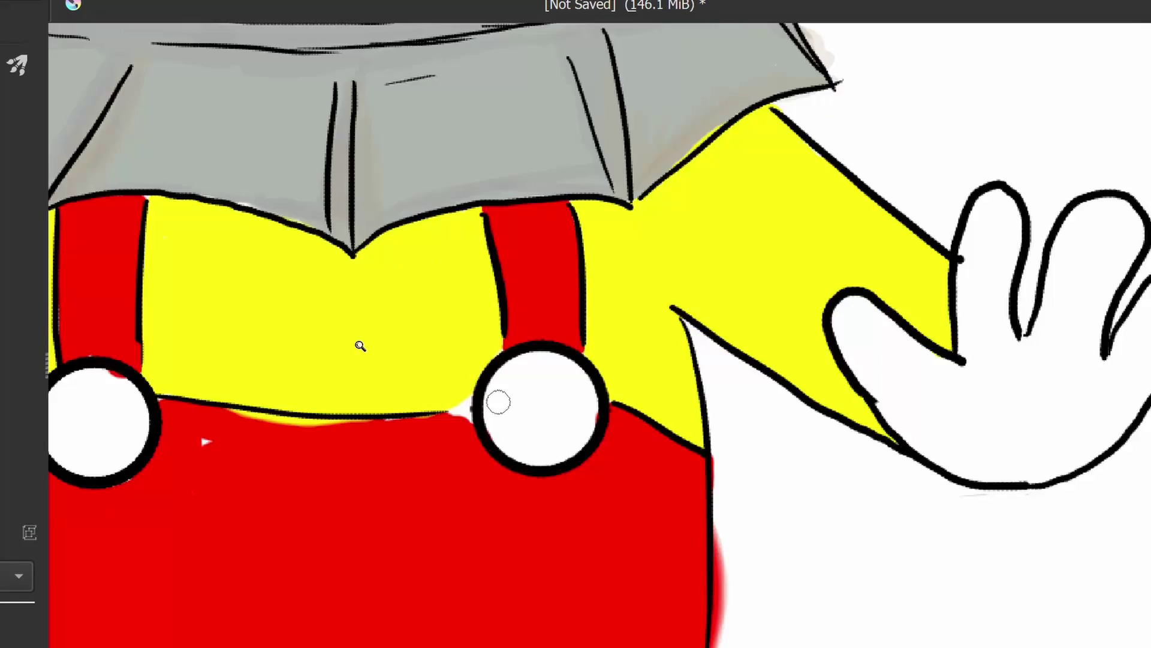
Fill both hands with the light skin tone, covering the fingers and palms
scroll(360, 342, up, 2)
scroll(419, 295, down, 2)
scroll(446, 419, up, 3)
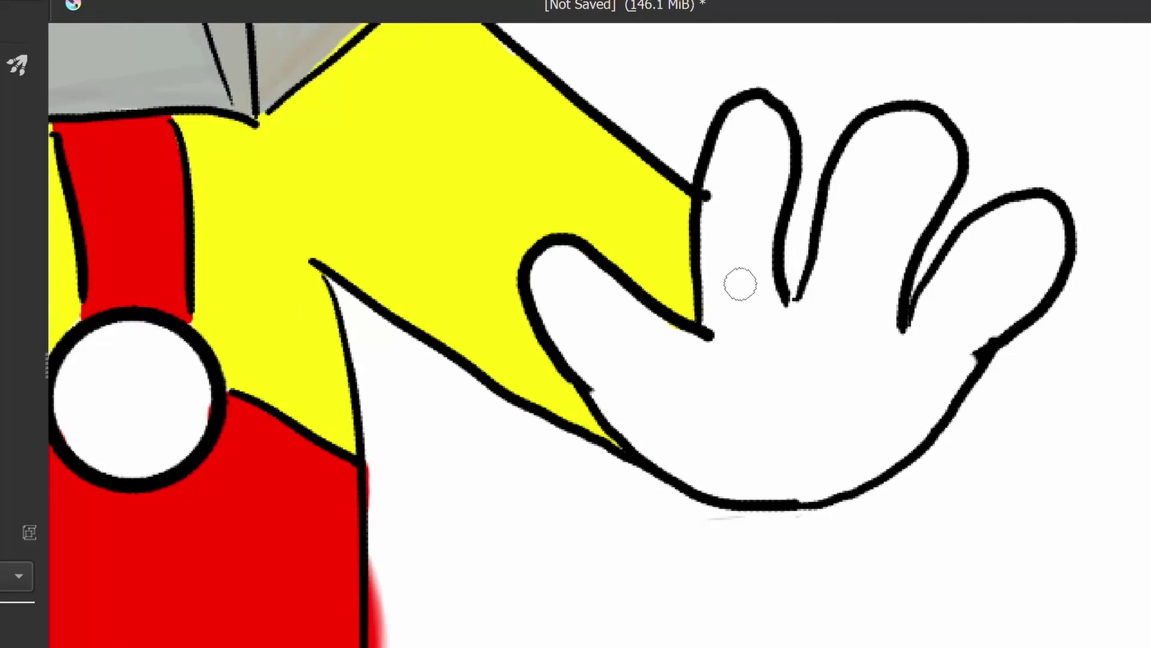
mouse_move(740, 282)
mouse_down()
mouse_move(738, 114)
mouse_move(750, 228)
mouse_move(914, 123)
mouse_move(887, 344)
mouse_move(804, 336)
mouse_move(956, 303)
mouse_move(895, 426)
mouse_move(647, 342)
mouse_up()
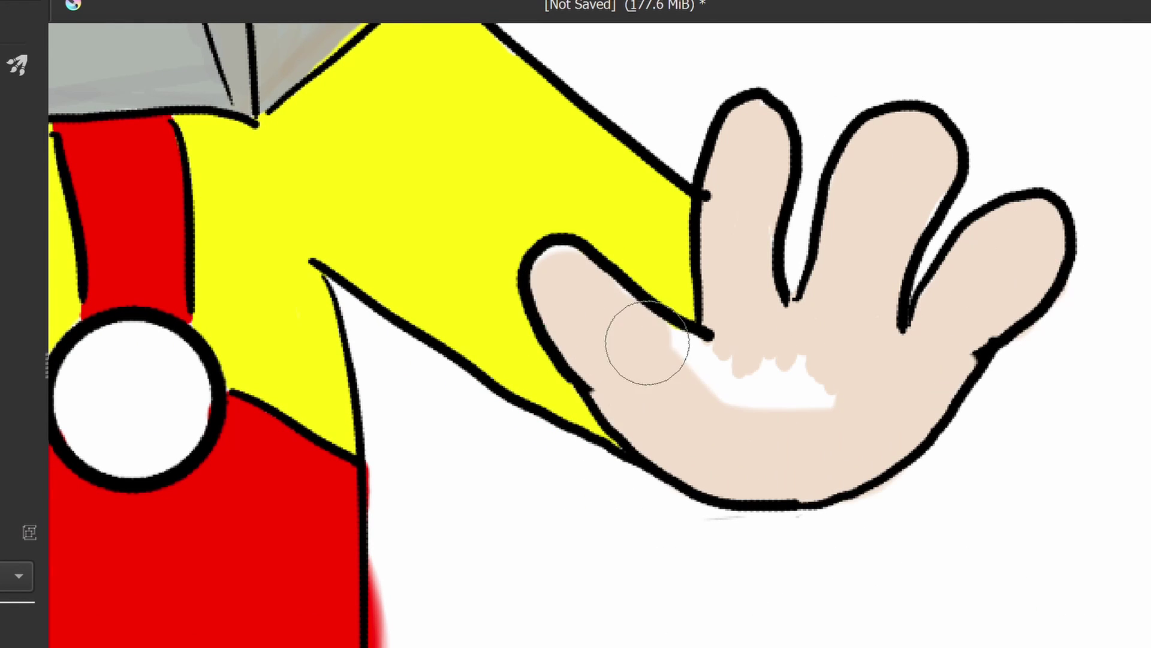
scroll(648, 342, down, 3)
scroll(488, 457, up, 2)
mouse_move(488, 458)
mouse_down()
mouse_move(519, 442)
mouse_move(556, 541)
mouse_move(398, 539)
mouse_up()
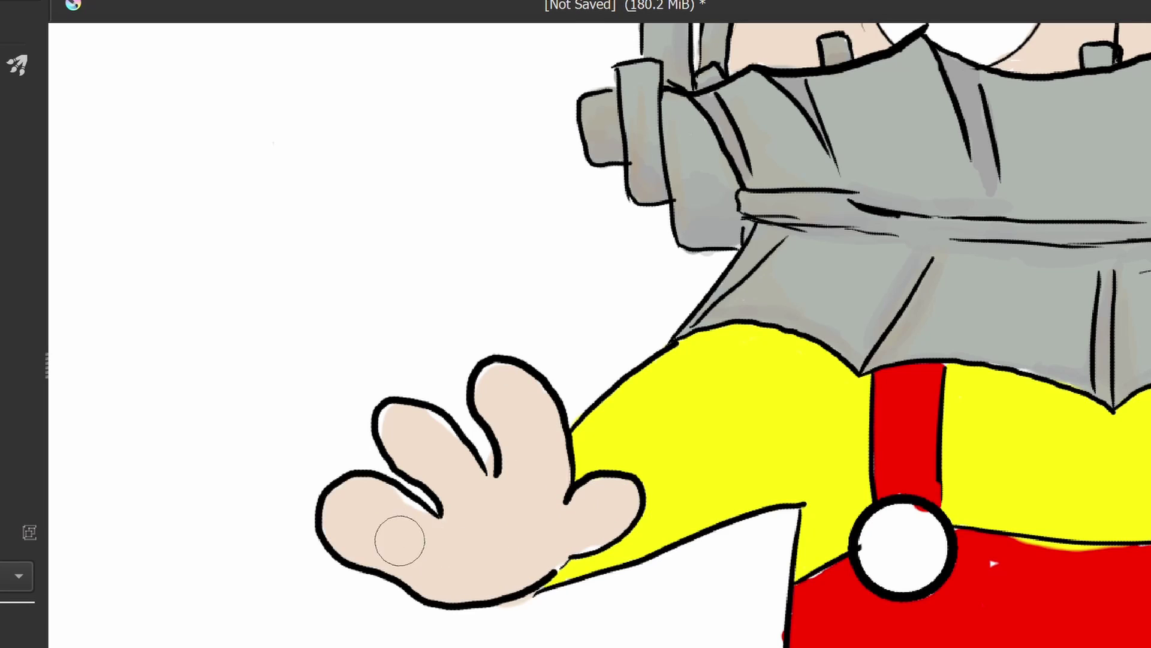
Draw short black crease marks on the skin along the inner edge of the helmet rim
scroll(398, 539, down, 3)
scroll(540, 66, up, 2)
right_click(603, 344)
click(414, 282)
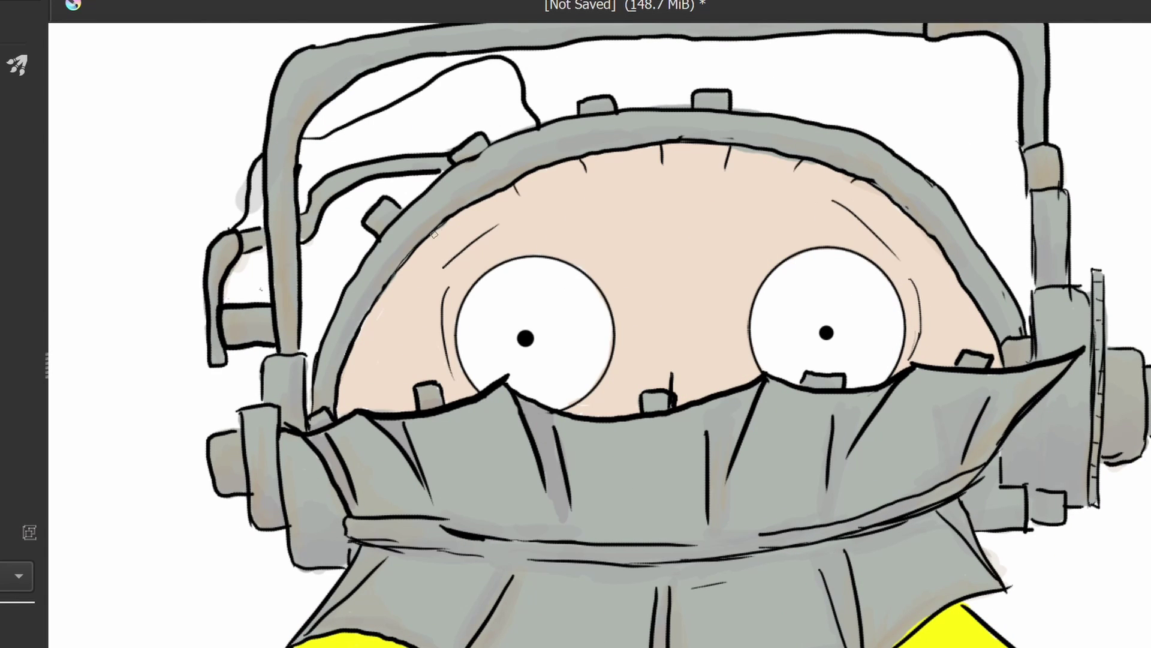
scroll(396, 364, down, 3)
scroll(506, 252, up, 5)
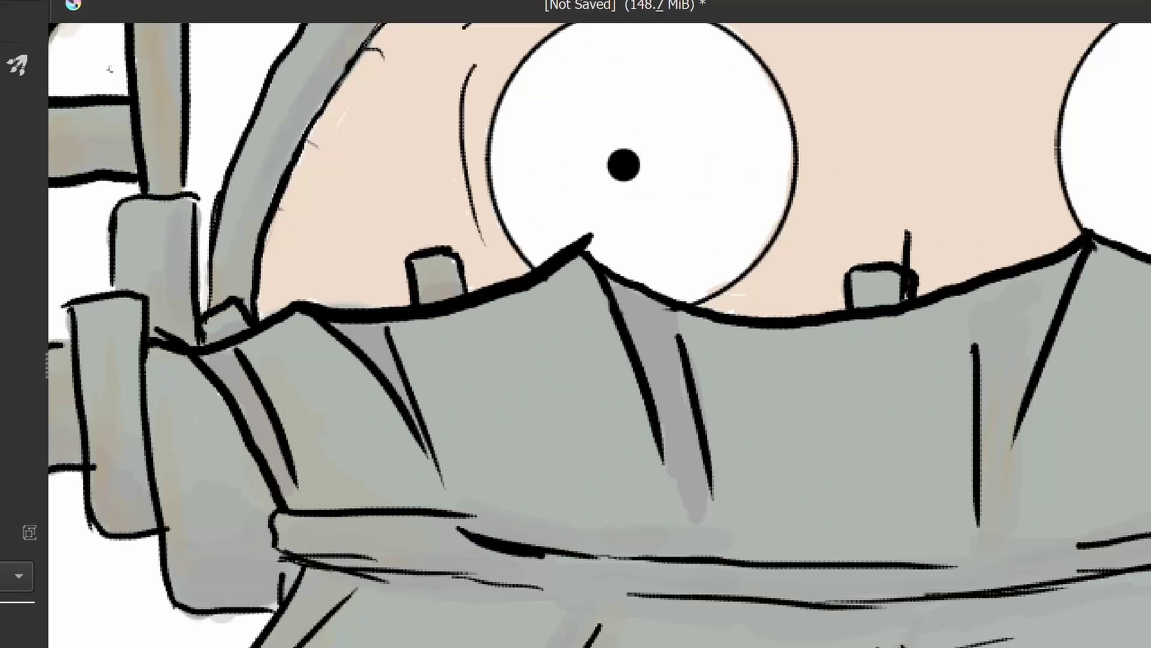
Shade the face's skin in darker beige along the left helmet rim, above the mask and beneath the left eye
drag(296, 217, 276, 299)
drag(485, 264, 517, 277)
drag(400, 294, 278, 294)
mouse_move(277, 264)
mouse_down()
mouse_move(339, 102)
mouse_move(274, 288)
mouse_up()
scroll(884, 147, up, 1)
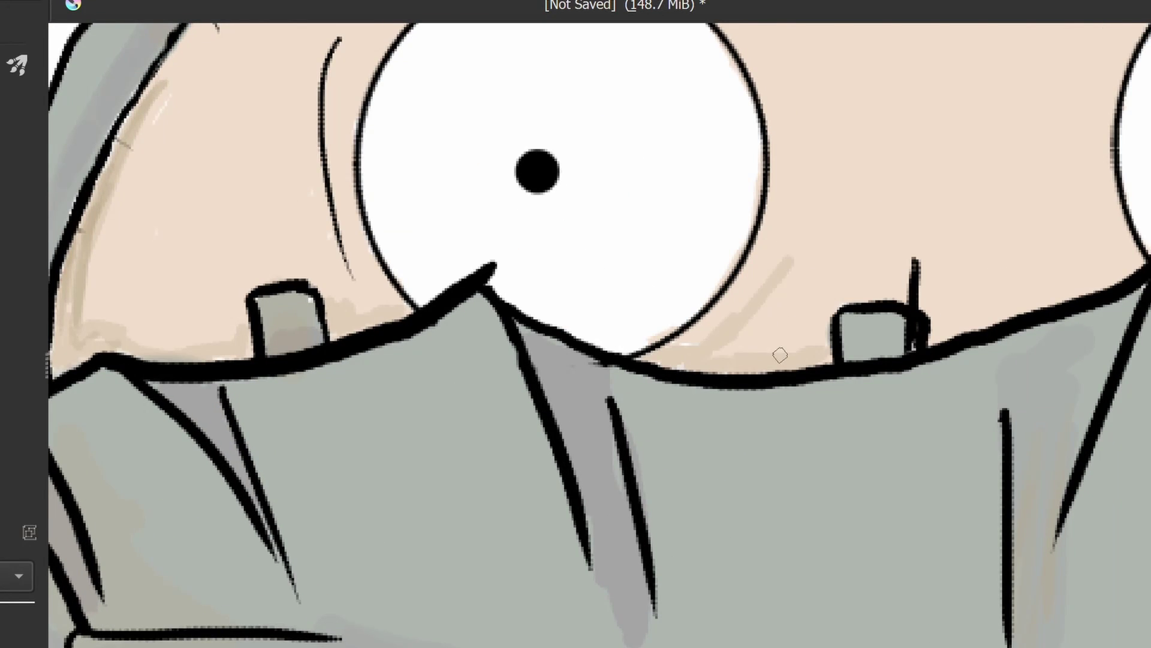